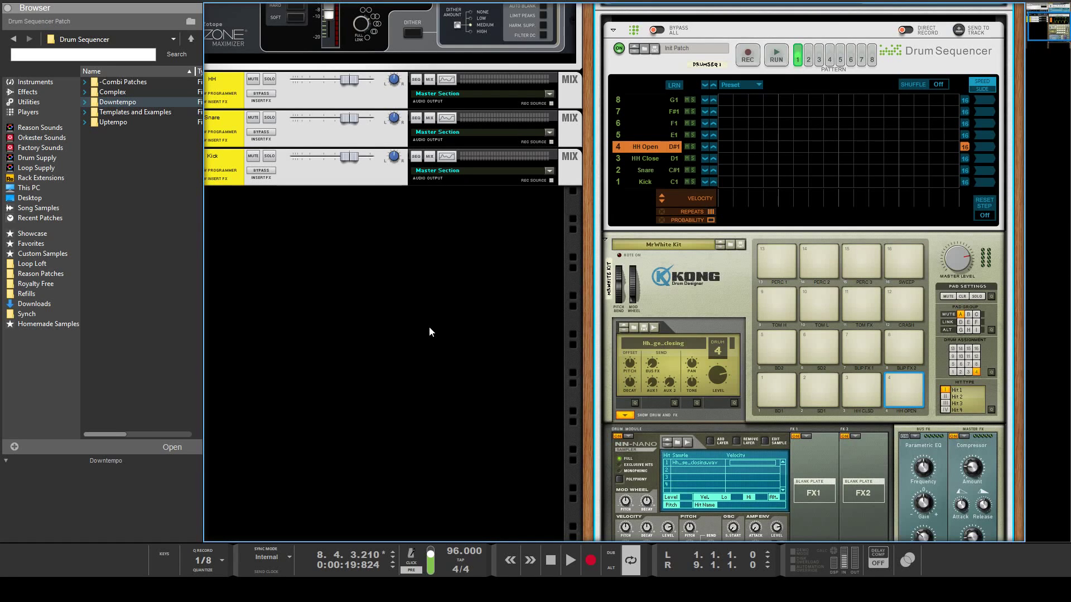
Step: Review the Combinator's modulation routing and switch the Drum Sequencer to pattern 2 and back to pattern 1
scroll(457, 306, "up", 6)
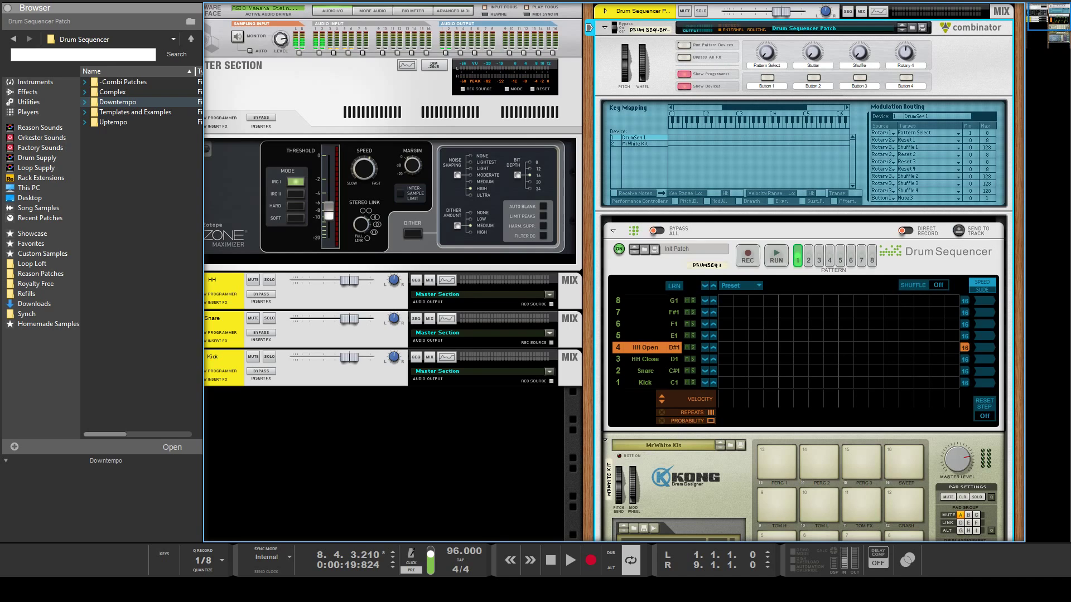
scroll(959, 76, "down", 2)
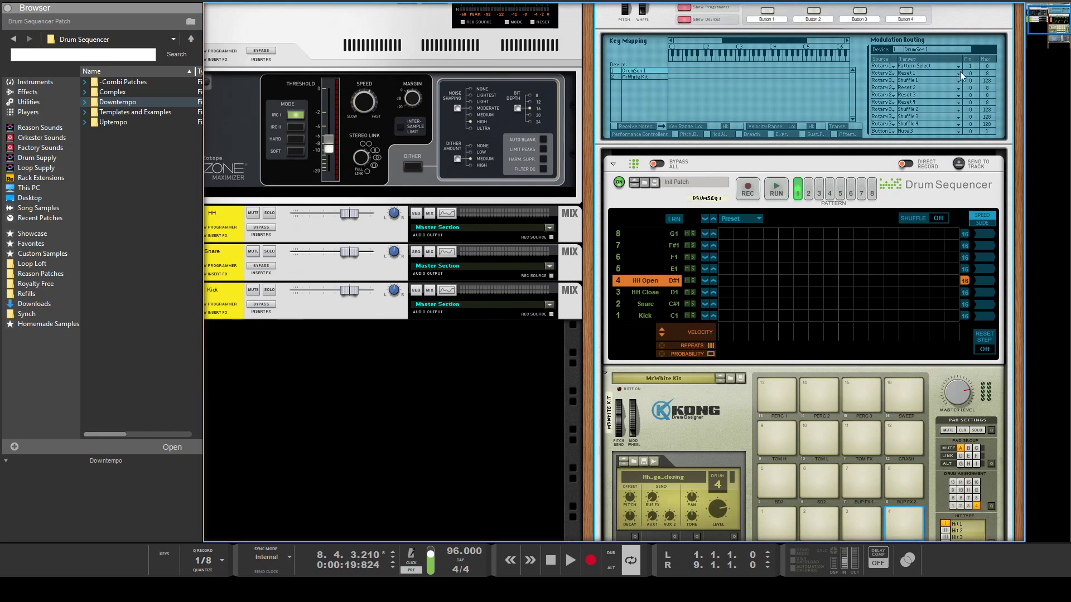
scroll(948, 82, "down", 2)
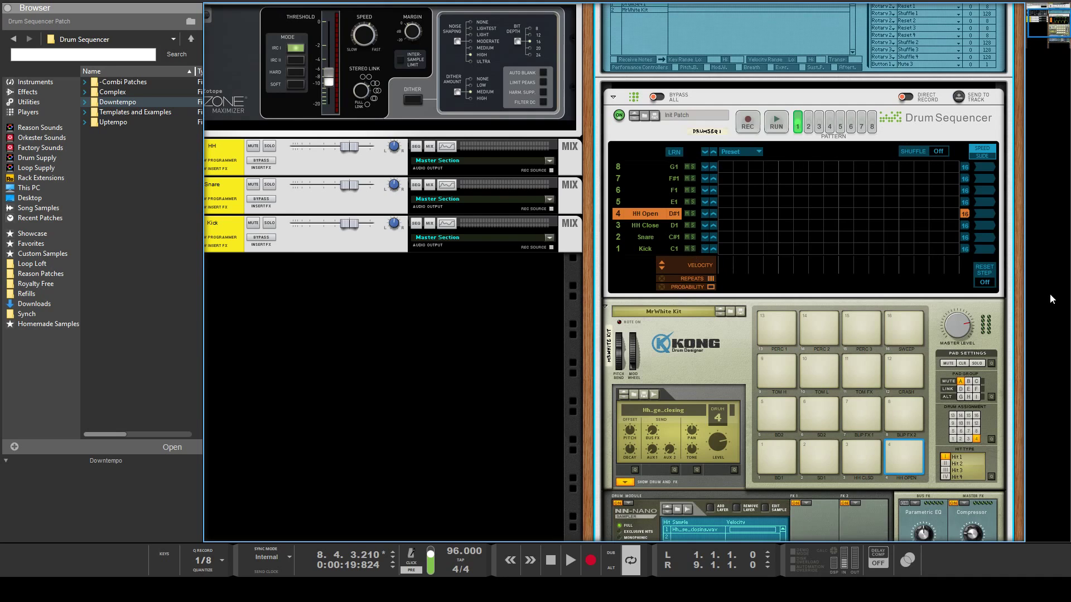
left_click(808, 126)
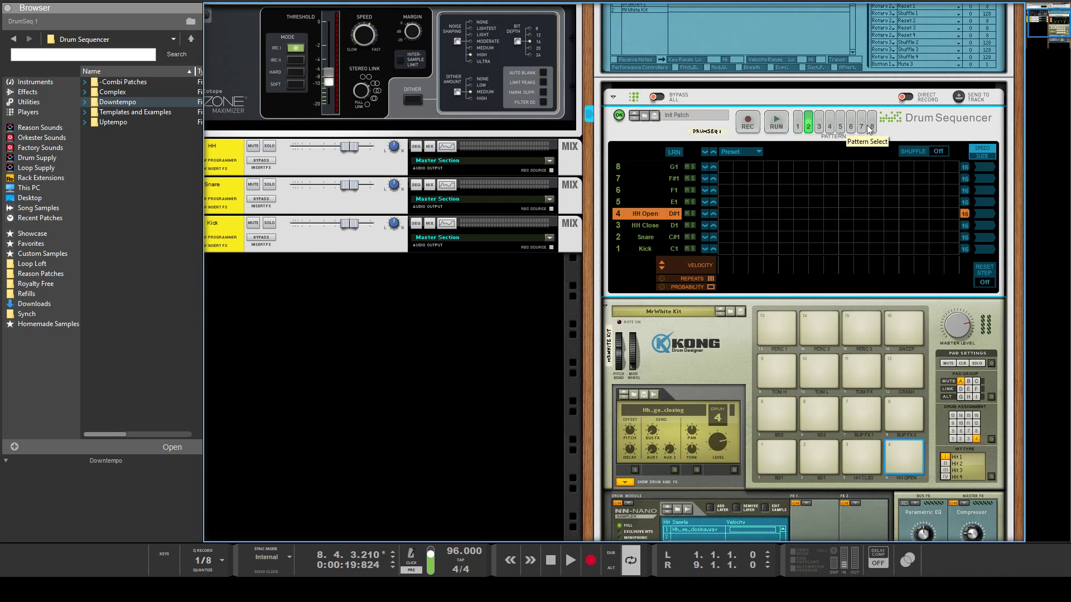
left_click(798, 122)
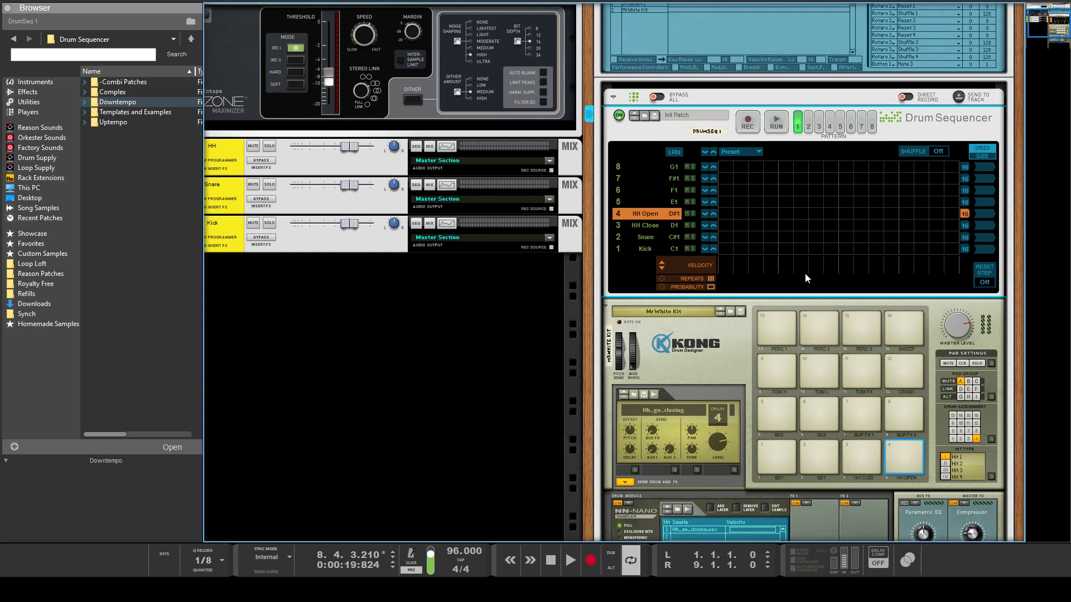
Step: Audition Kong's closed hi-hat, snare and bass drum pads 3, 2 and 1
scroll(715, 323, "down", 3)
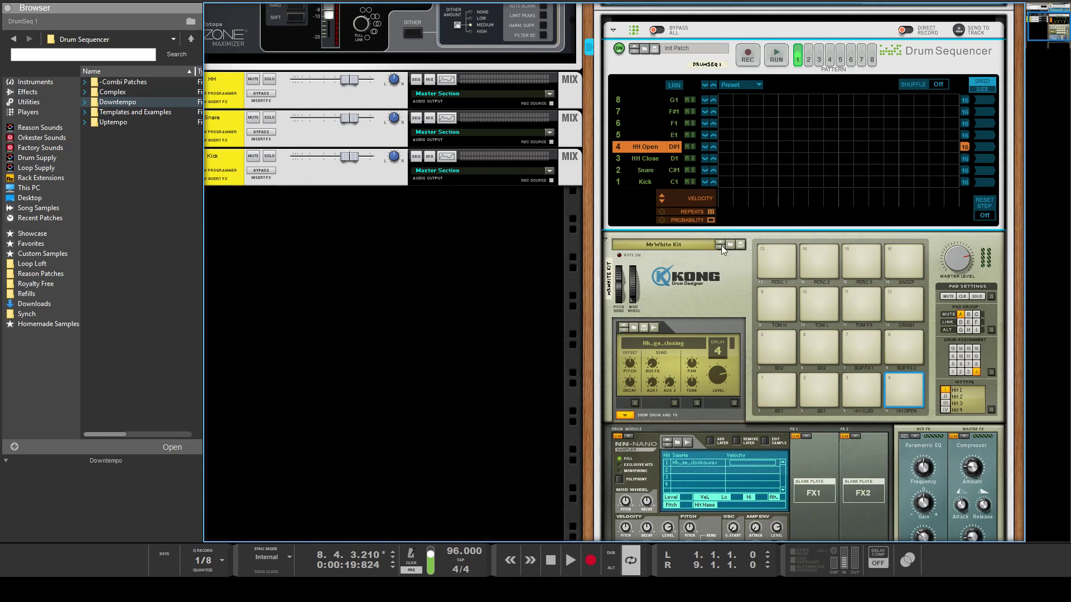
scroll(844, 307, "down", 4)
scroll(844, 306, "up", 1)
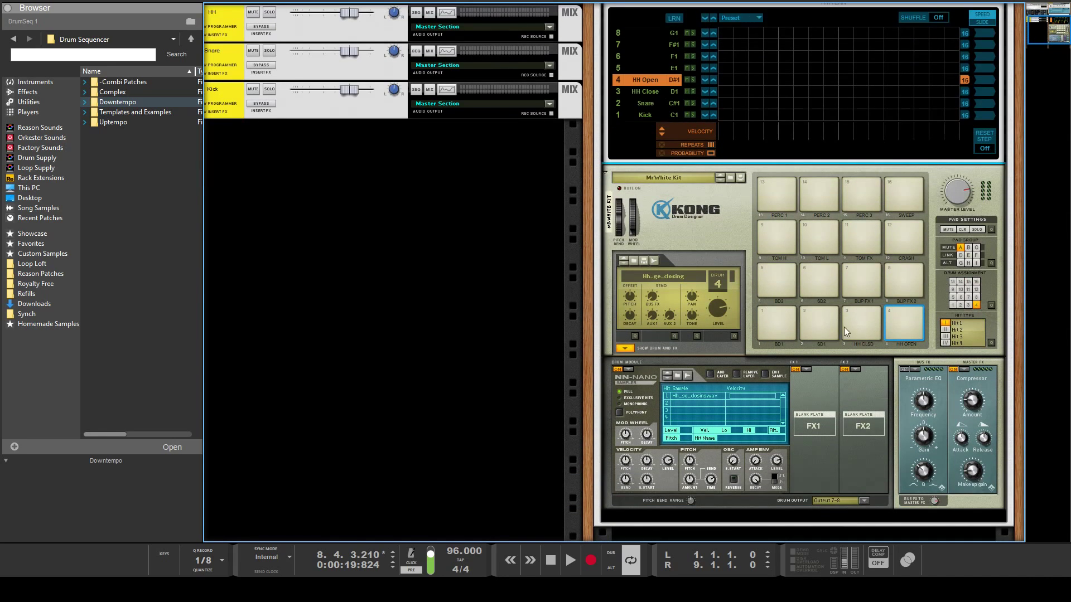
left_click(845, 325)
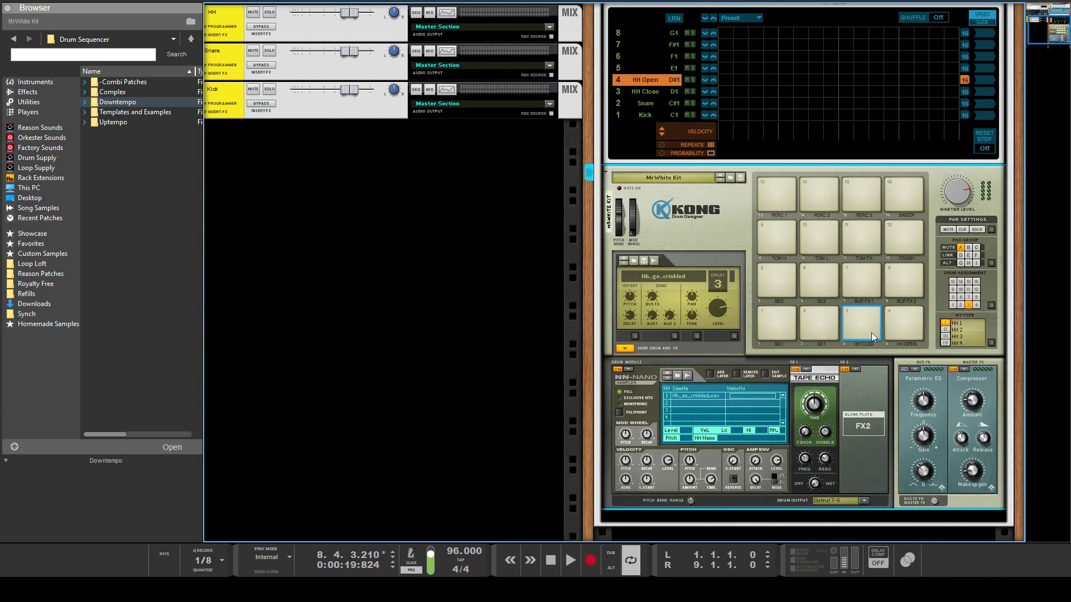
left_click(816, 326)
left_click(784, 330)
left_click(831, 320)
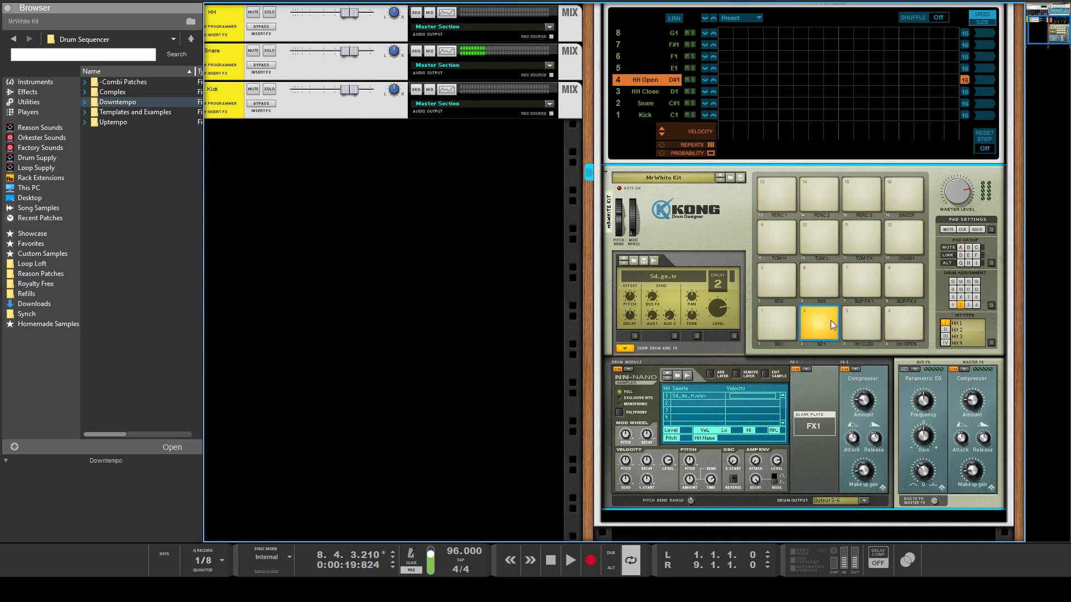
Step: Inspect the rear cabling from Kong's separate audio outputs to the HH, Snare and Kick mix channels
scroll(376, 179, "up", 3)
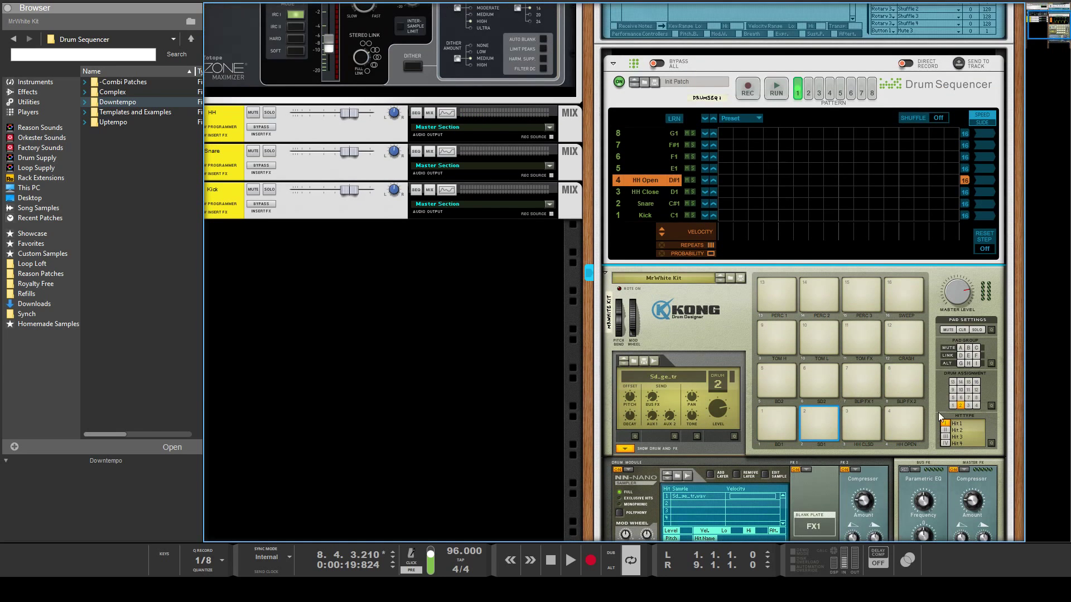
scroll(935, 339, "down", 2)
key("Tab")
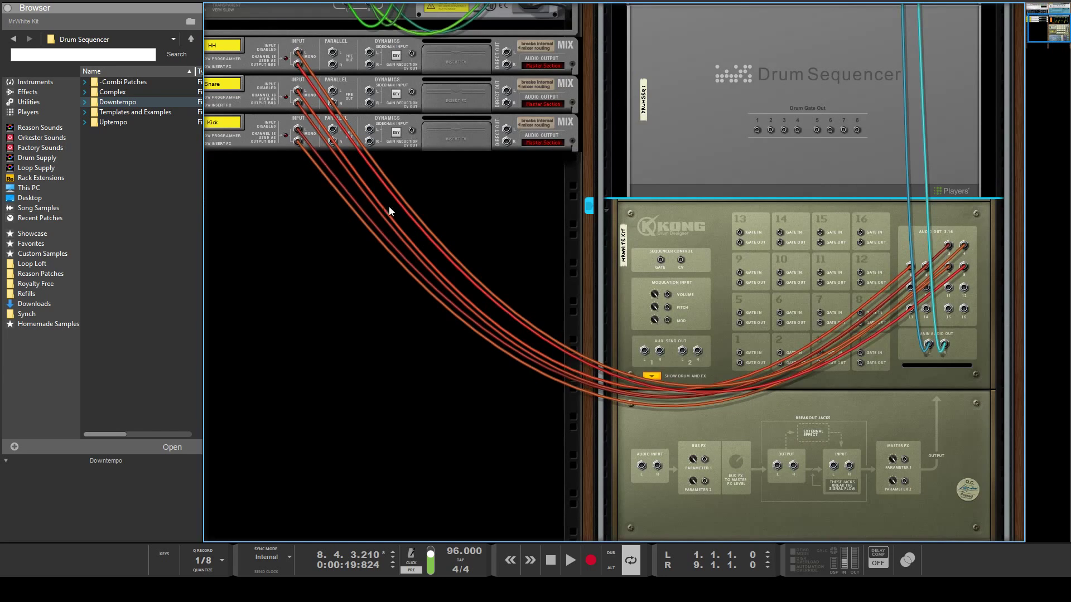
key("Tab")
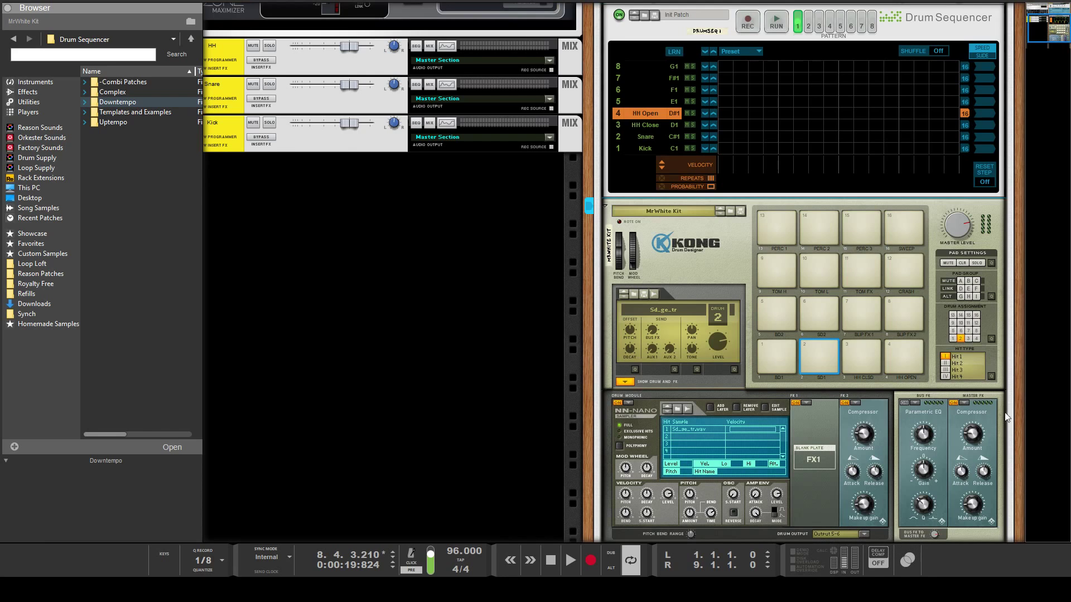
left_click(859, 262)
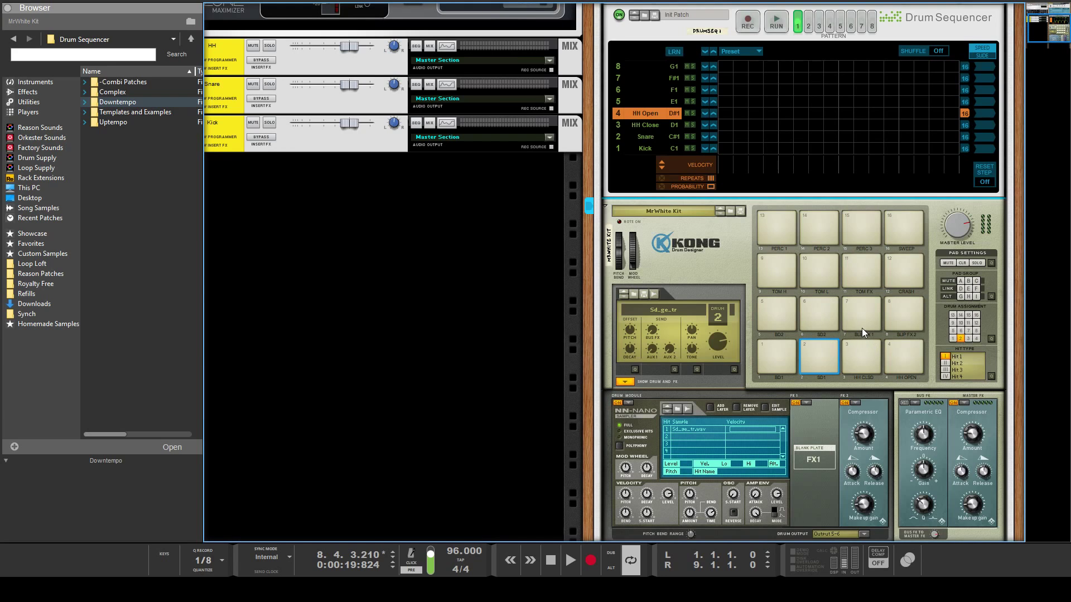
scroll(813, 311, "up", 1)
scroll(802, 313, "down", 3)
scroll(722, 293, "up", 4)
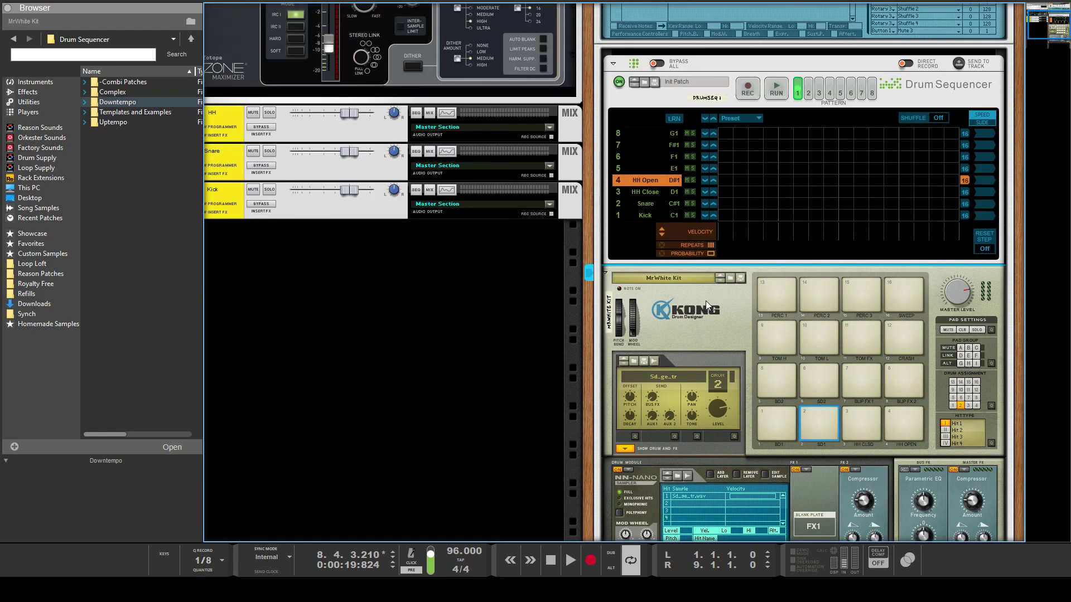
Step: Try adding a mix channel below the Kick channel with a look at its rear inputs, and delete it
scroll(705, 300, "up", 3)
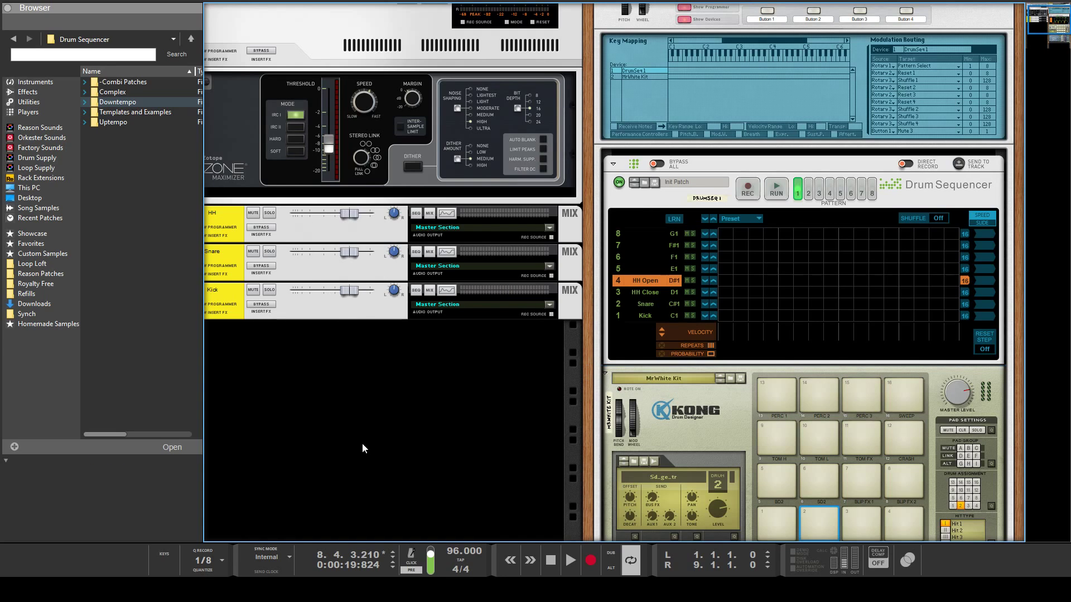
right_click(388, 476)
left_click(399, 373)
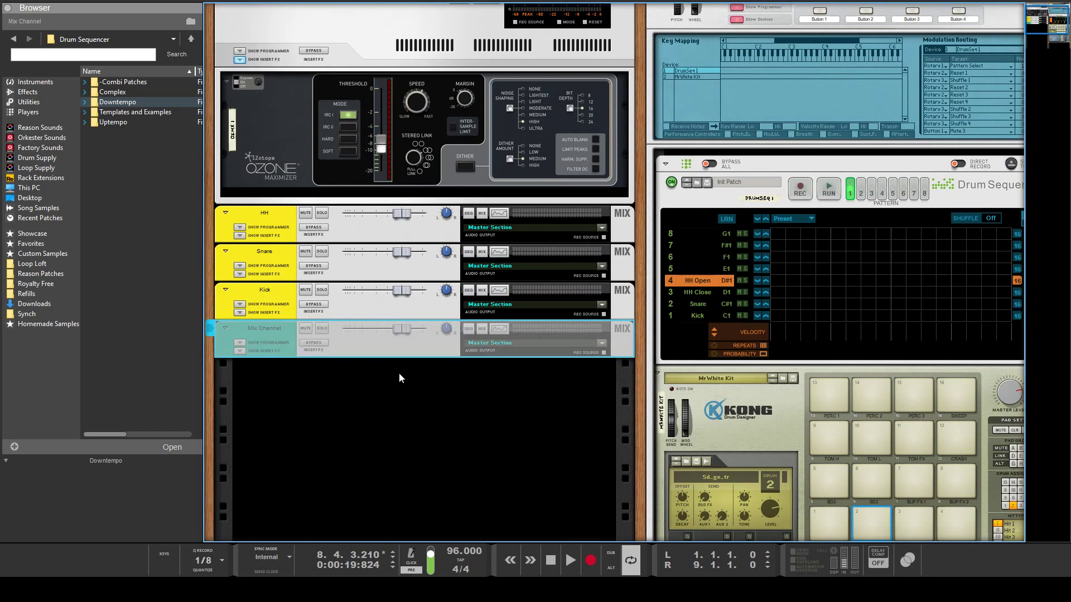
key("Tab")
key("Tab")
key("Tab")
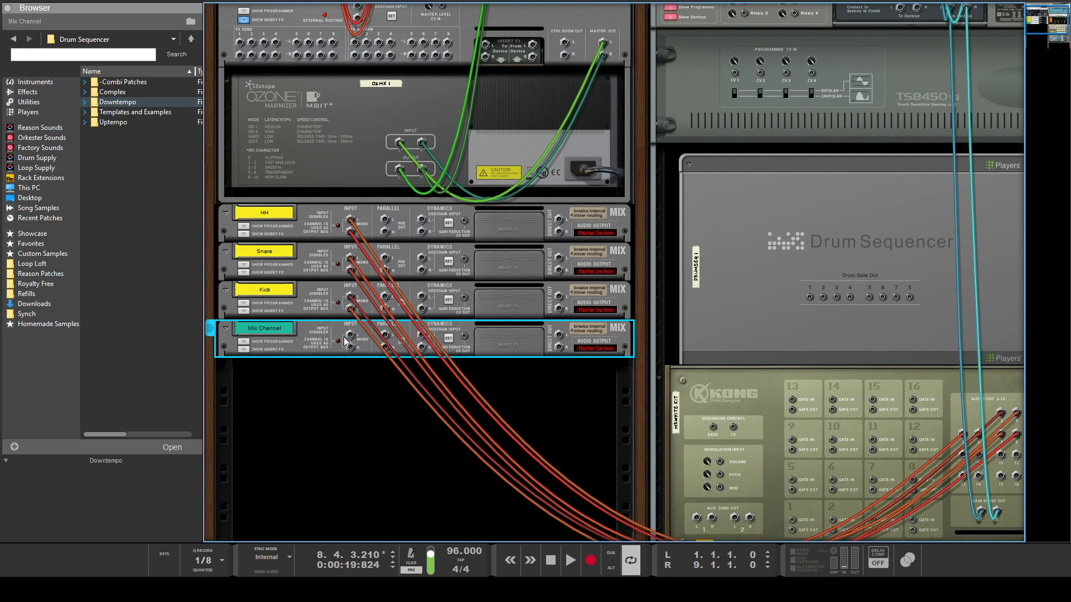
left_click_drag(350, 335, 329, 467)
key("Tab")
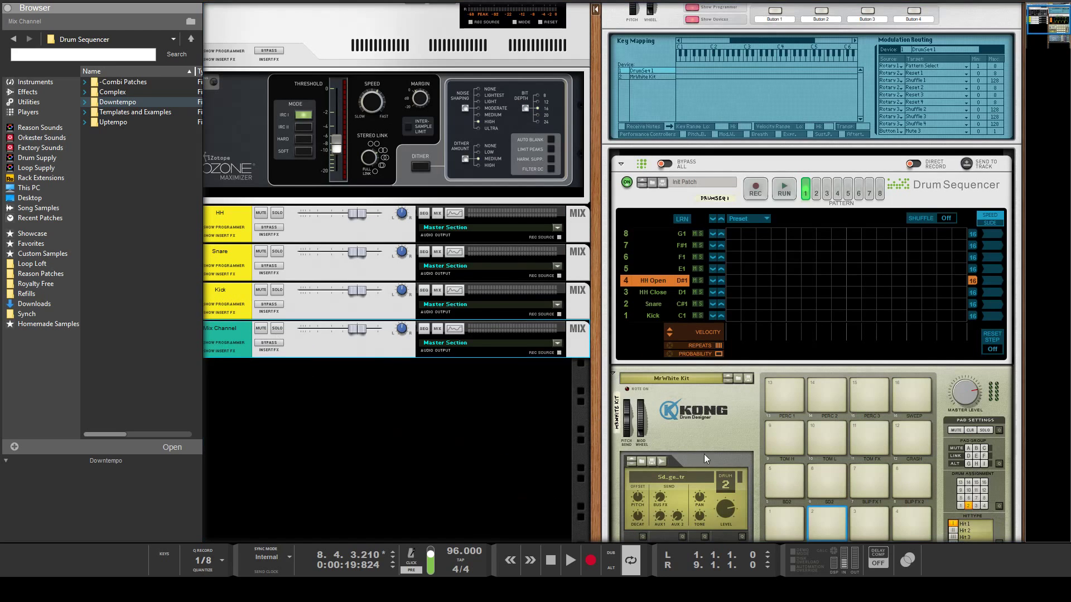
key("Delete")
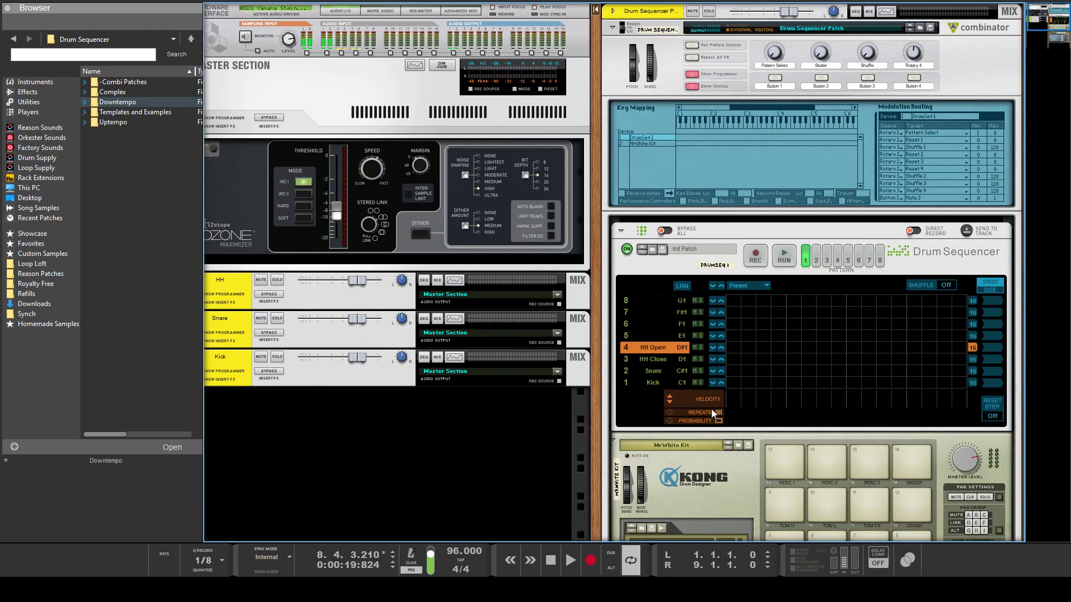
Step: Hide and reshow the Combinator's devices, and fold the Kong MrWhite Kit device
left_click(692, 87)
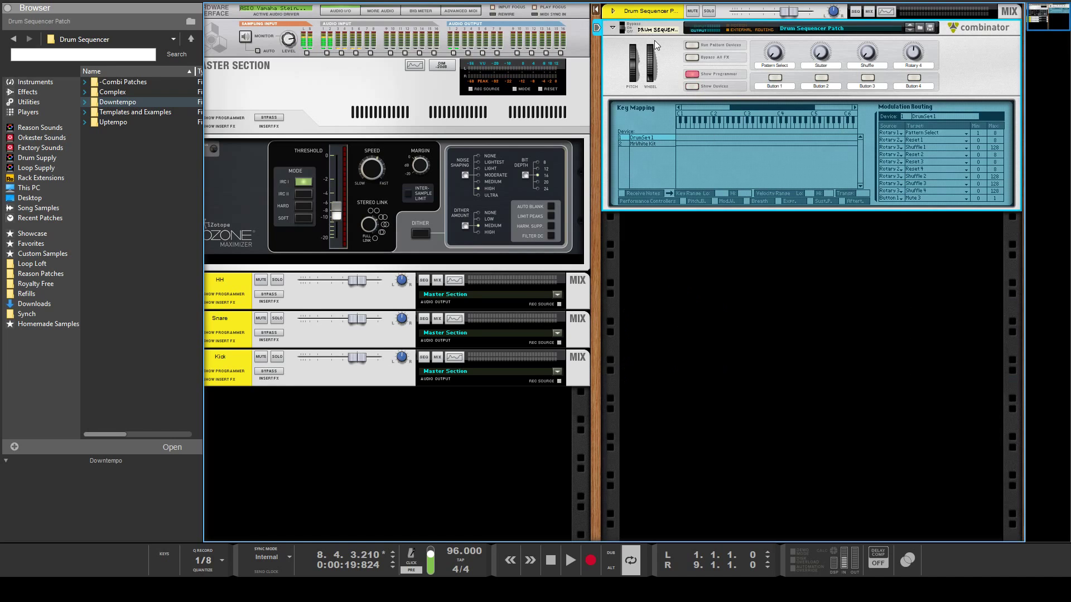
left_click(691, 86)
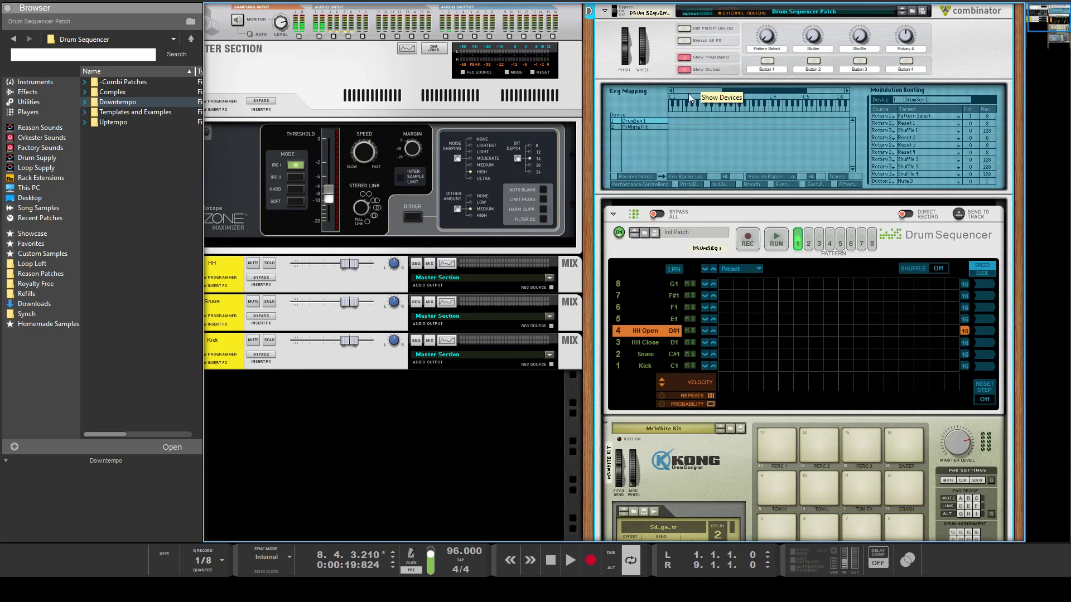
left_click(606, 424)
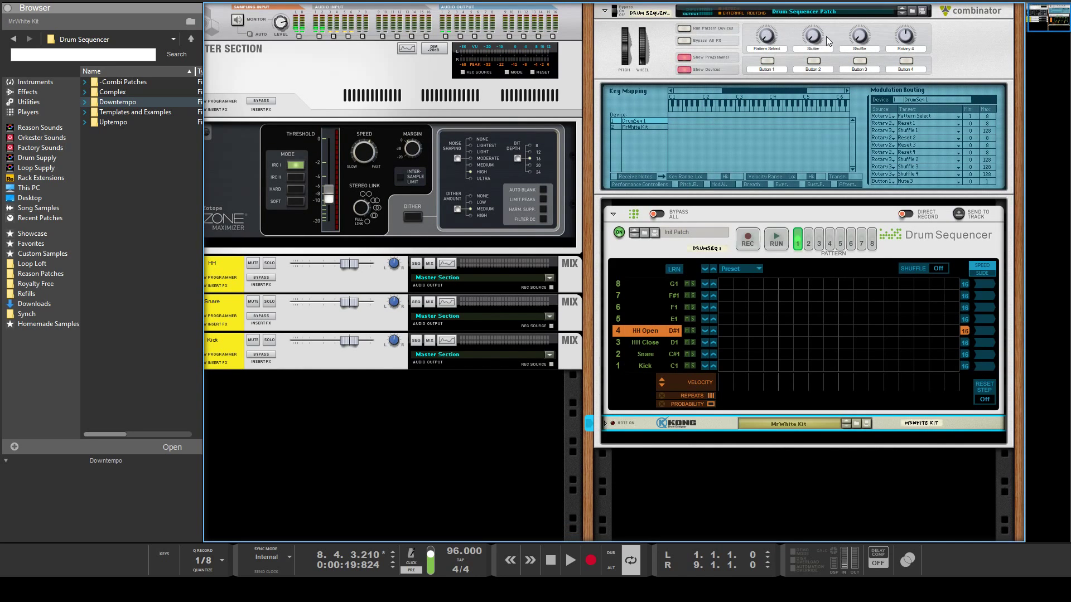
Step: Rename the Combinator's Button 1 to HH Mute
left_click(725, 76)
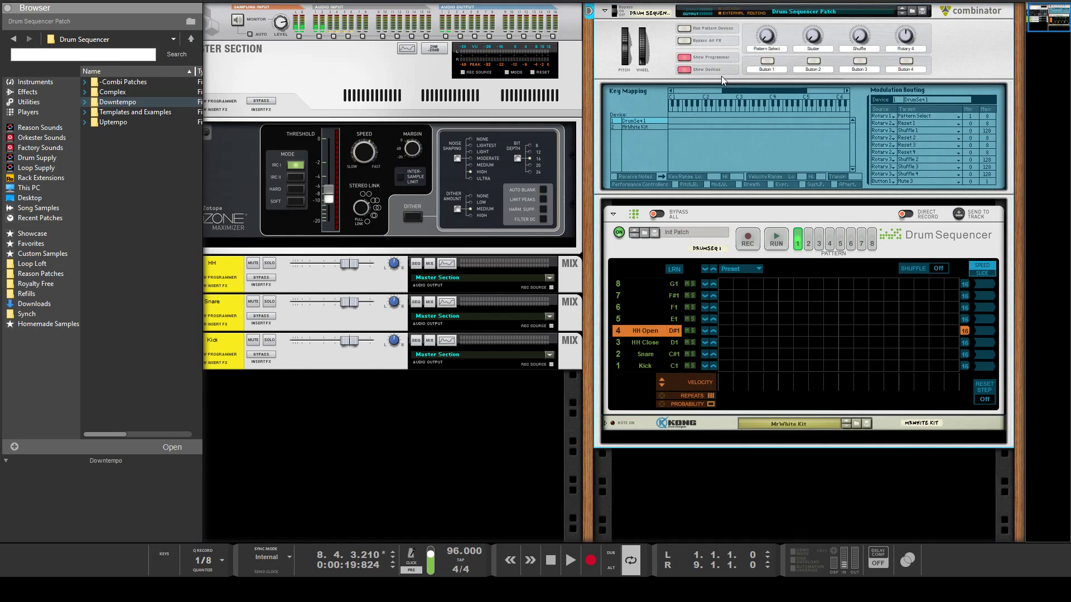
type("HH Mute")
key("Return")
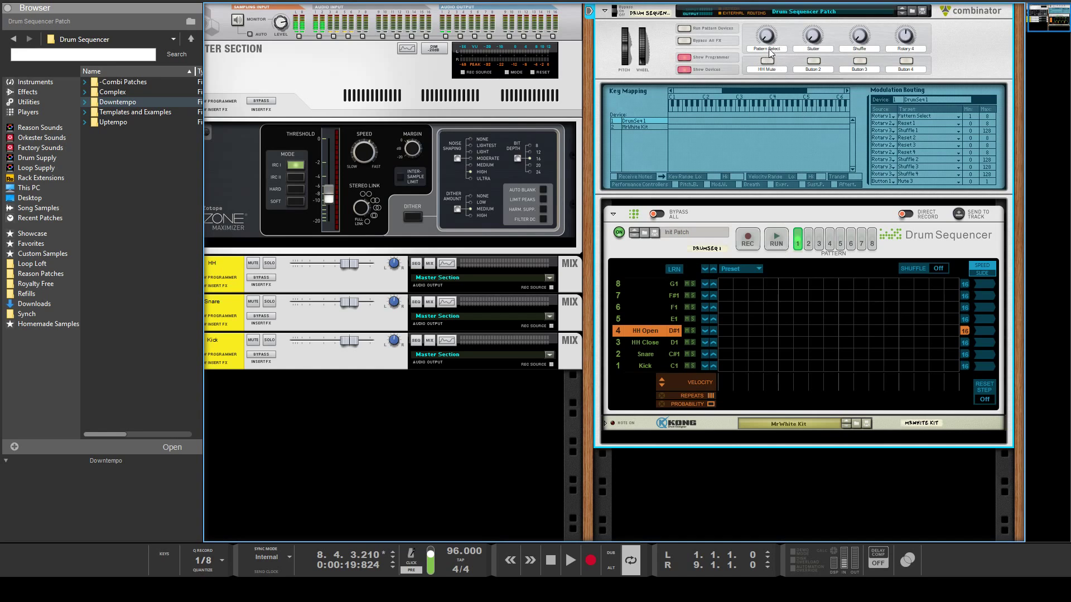
Step: Try the Nu Lurve patch from the Downtempo folder in the Drum Sequencer and undo loading it
left_click(644, 231)
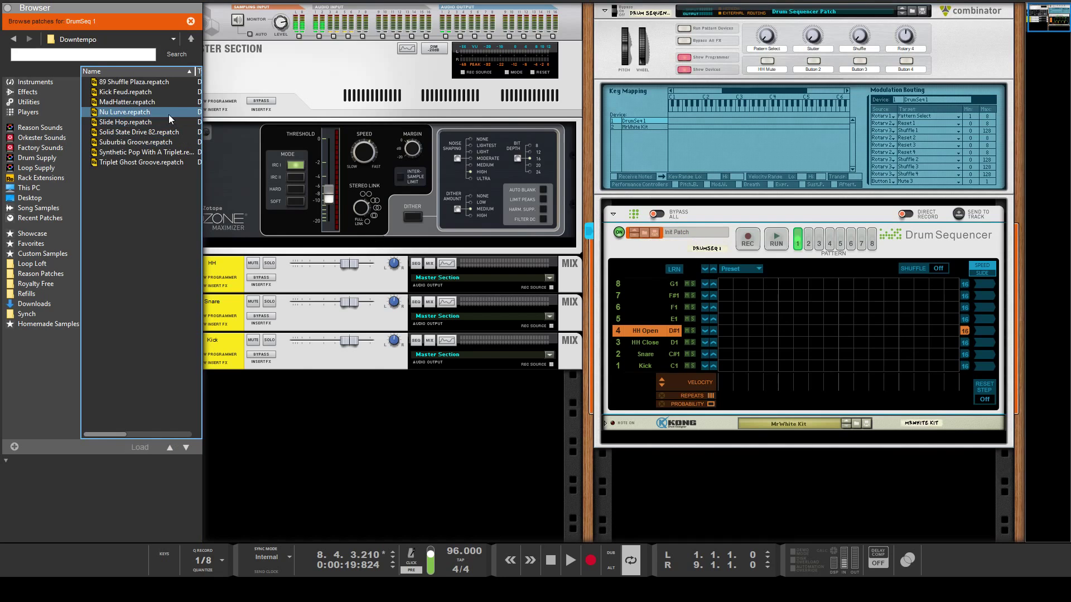
left_click(190, 112)
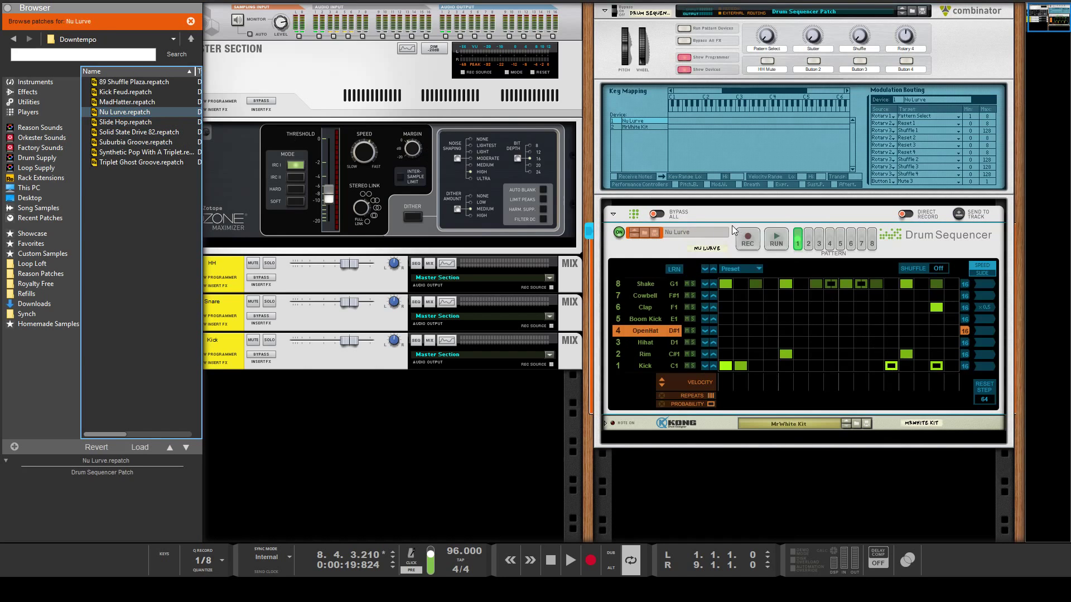
key("ctrl+z")
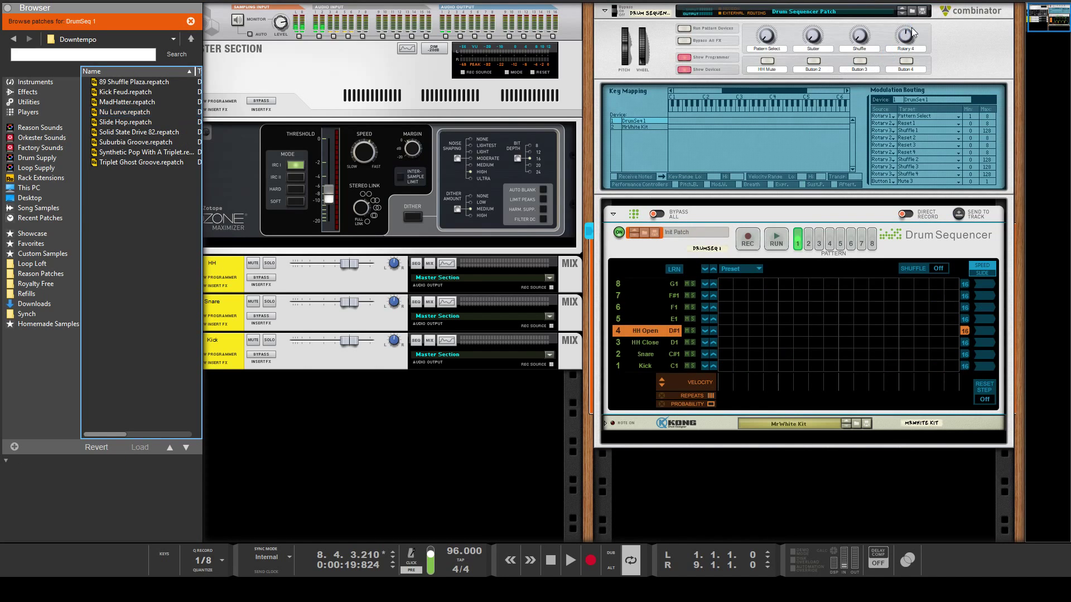
Step: Save the Combinator patch and load 89 Shuffle Plaza.repatch from the Downtempo folder into the Drum Sequencer
left_click(922, 14)
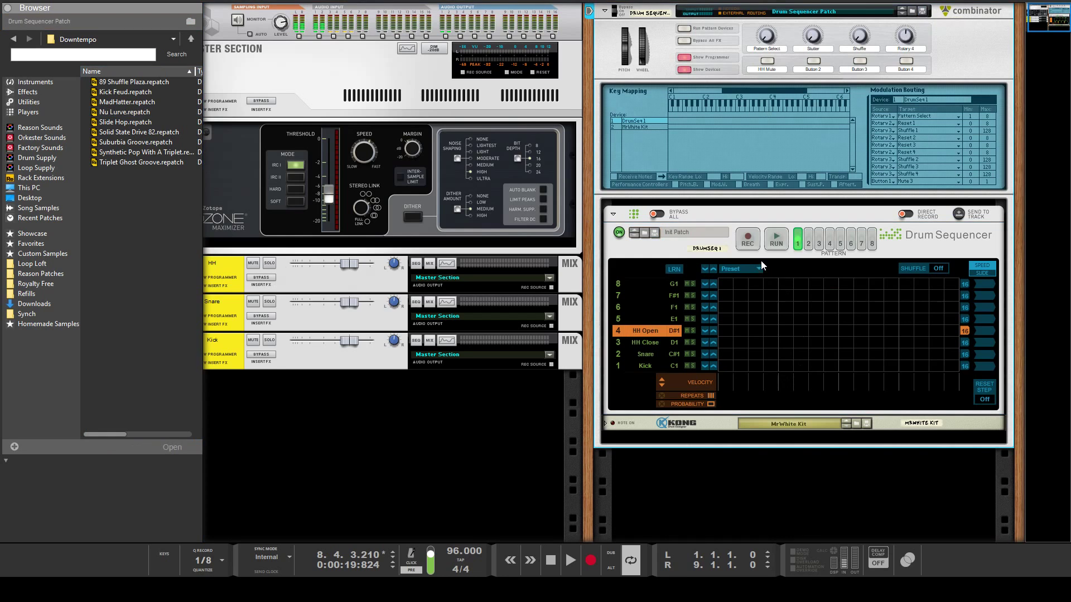
left_click(553, 286)
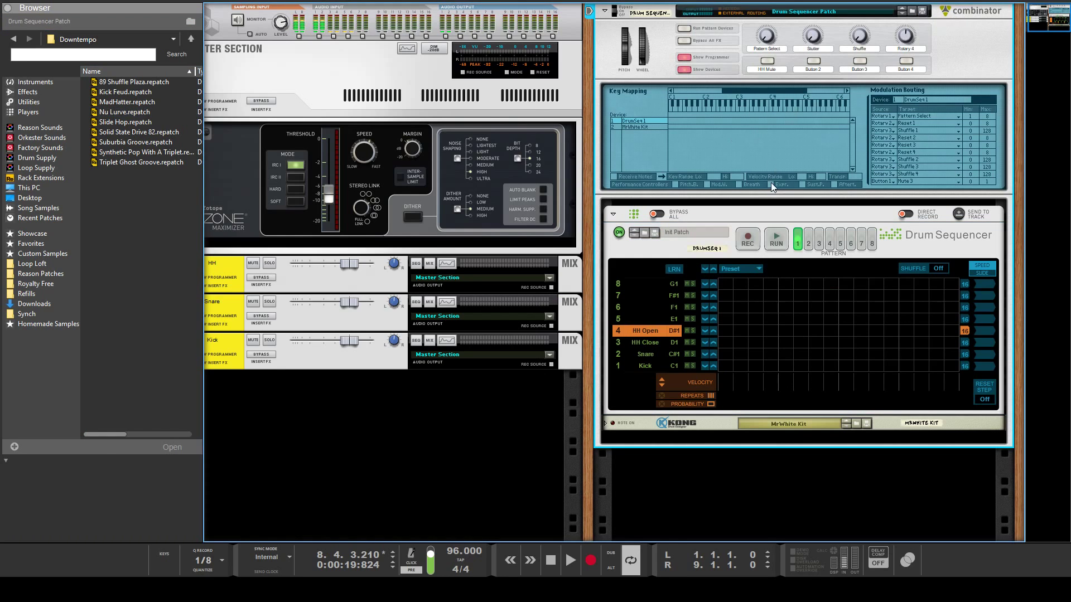
left_click(107, 84)
left_click_drag(107, 90, 733, 303)
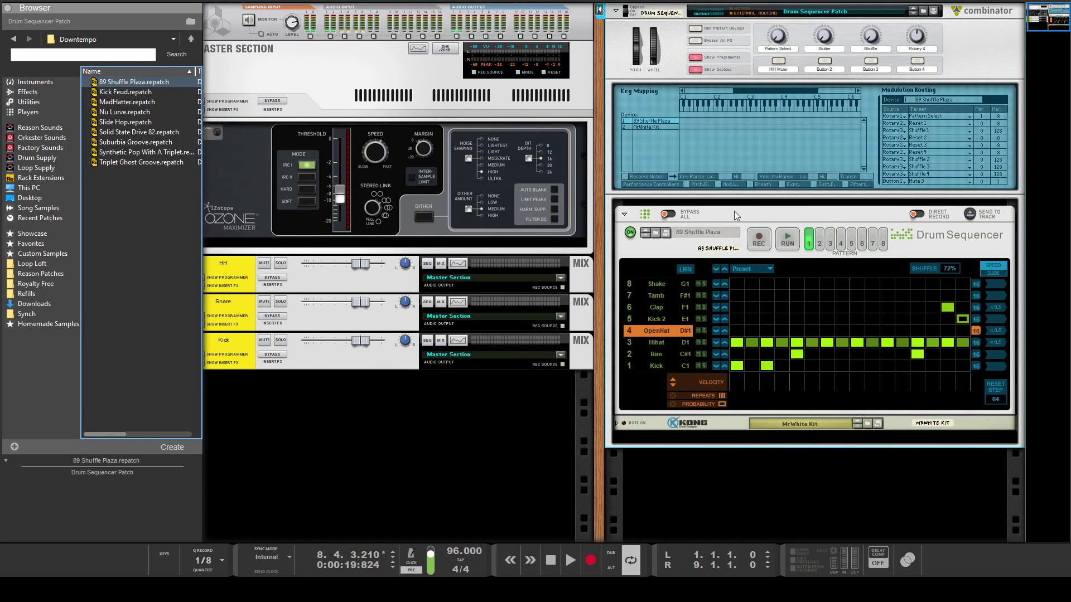
Step: Run the Drum Sequencer to audition the 89 Shuffle Plaza patterns while turning the Pattern Select knob, and stop playback
left_click(788, 240)
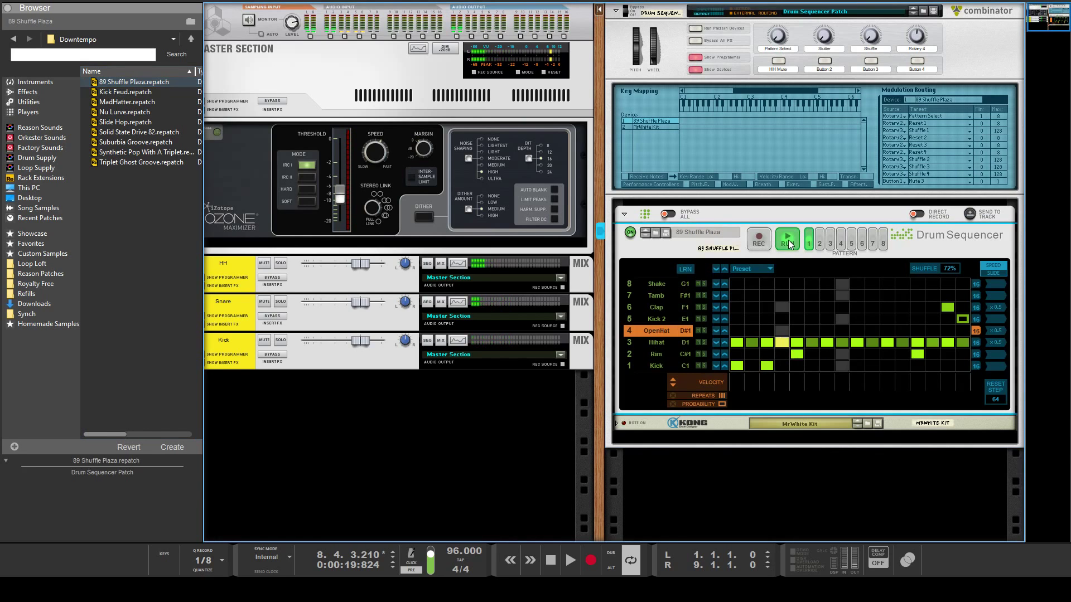
left_click(787, 240)
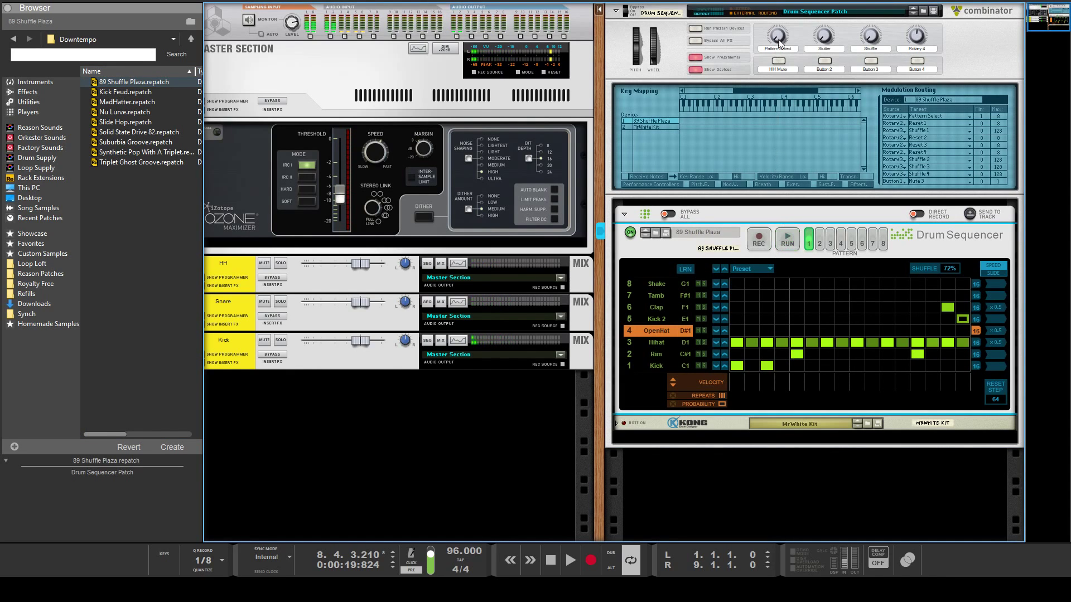
left_click_drag(780, 37, 767, 75)
left_click(786, 237)
left_click_drag(780, 32, 895, 539)
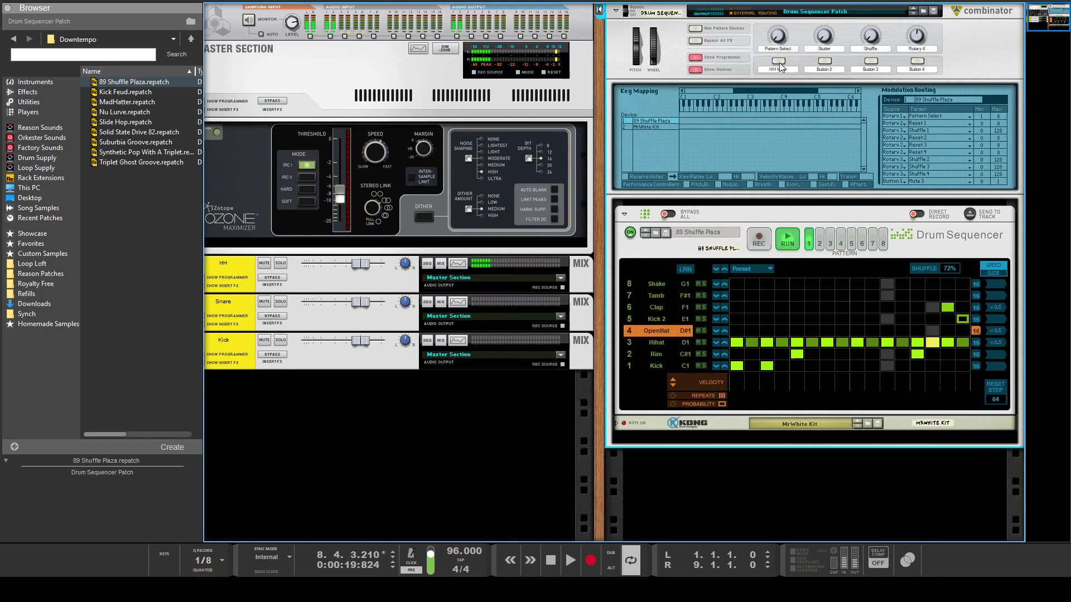
key("space")
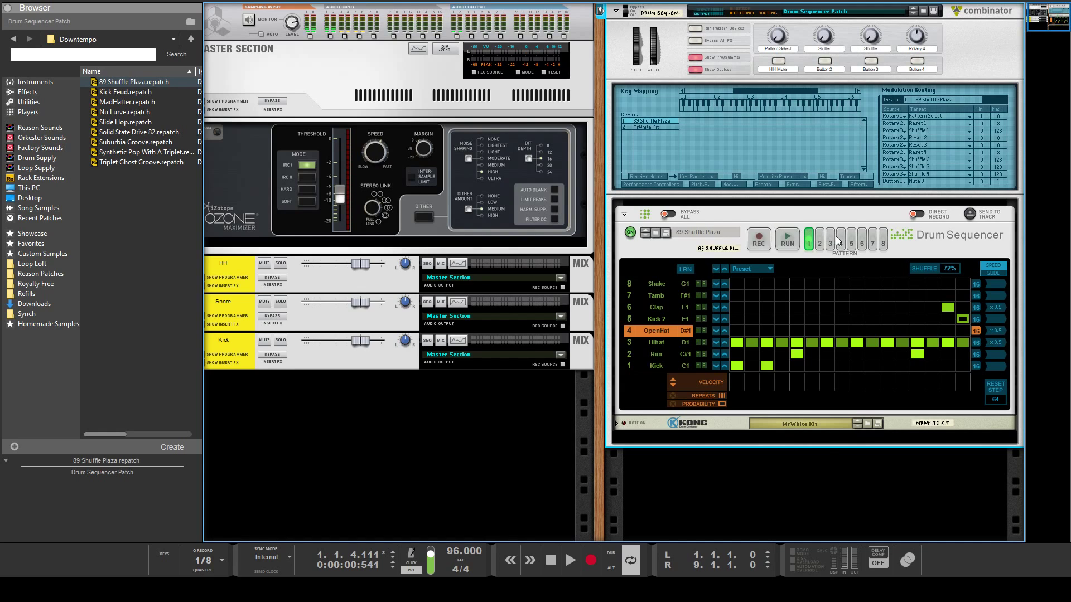
scroll(942, 128, "down", 1)
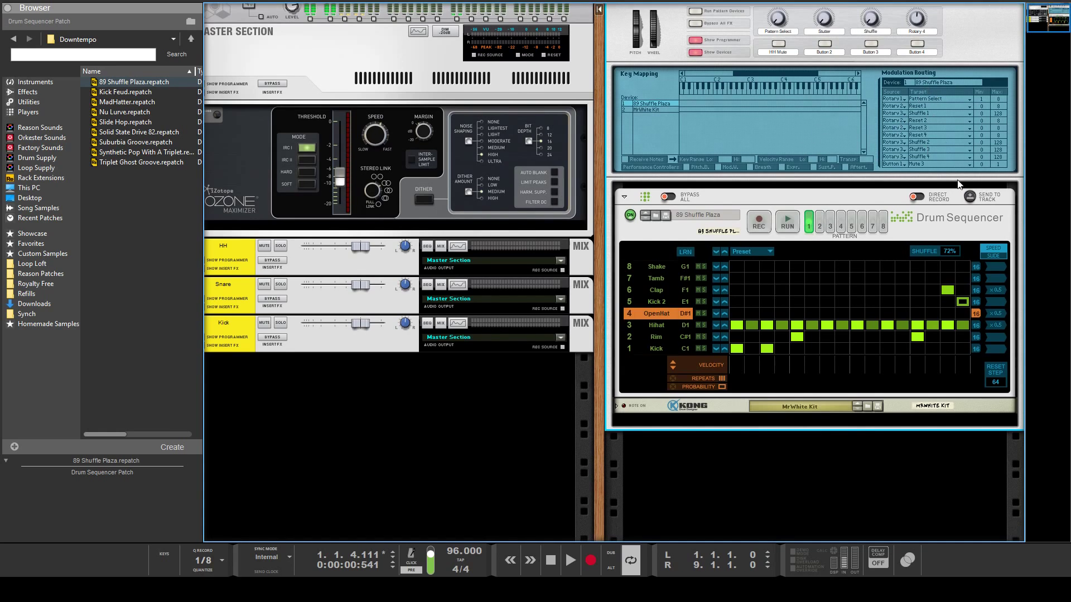
Step: Switch the Drum Sequencer to pattern 3, audition it while turning the Stutter knob down to zero, and stop playback
scroll(959, 172, "up", 2)
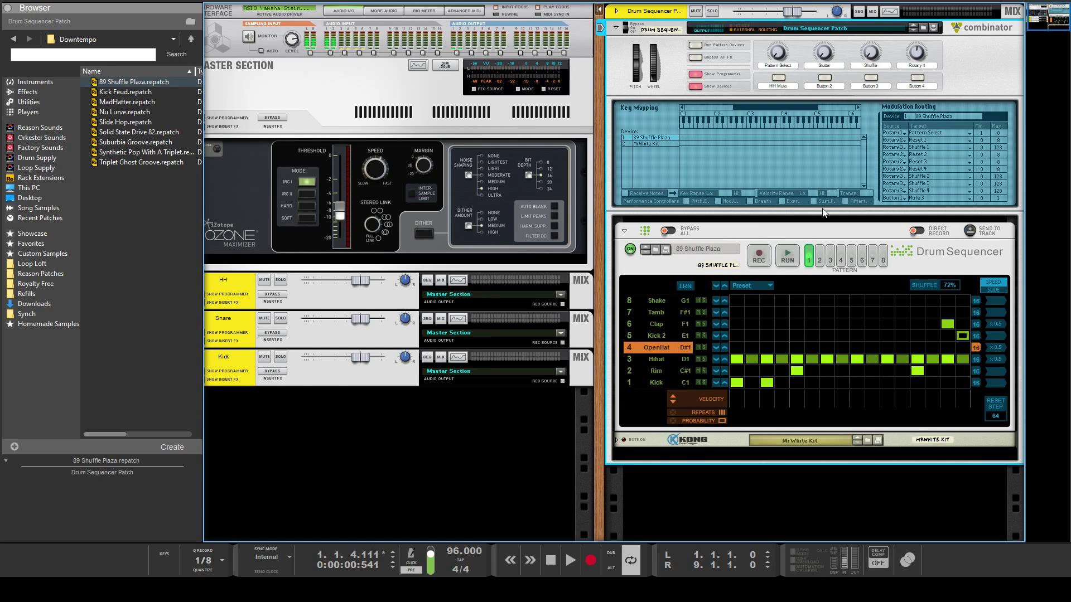
left_click(829, 260)
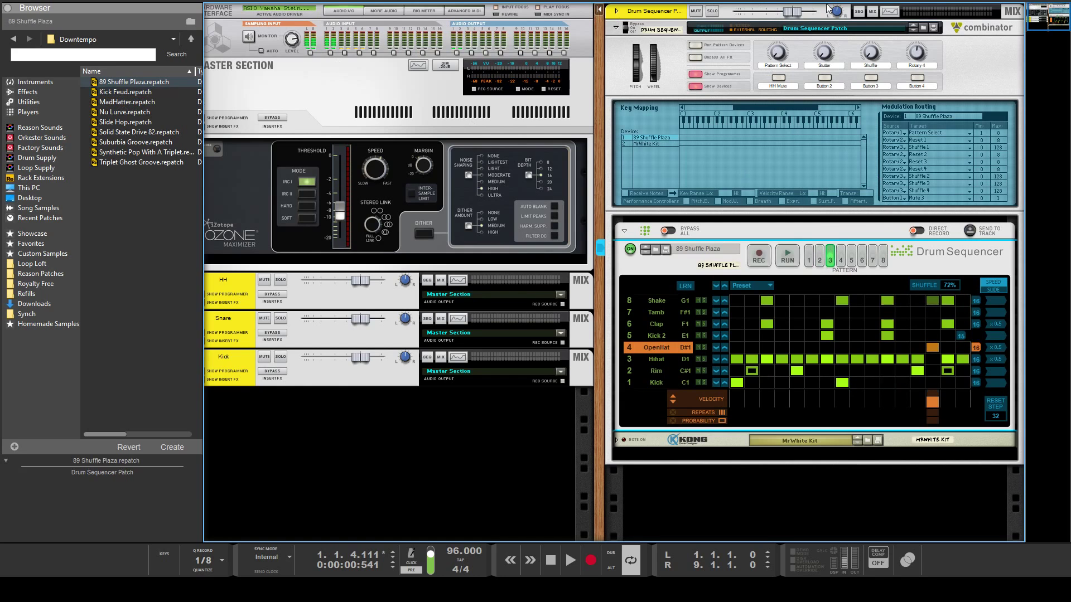
key("space")
left_click(822, 55)
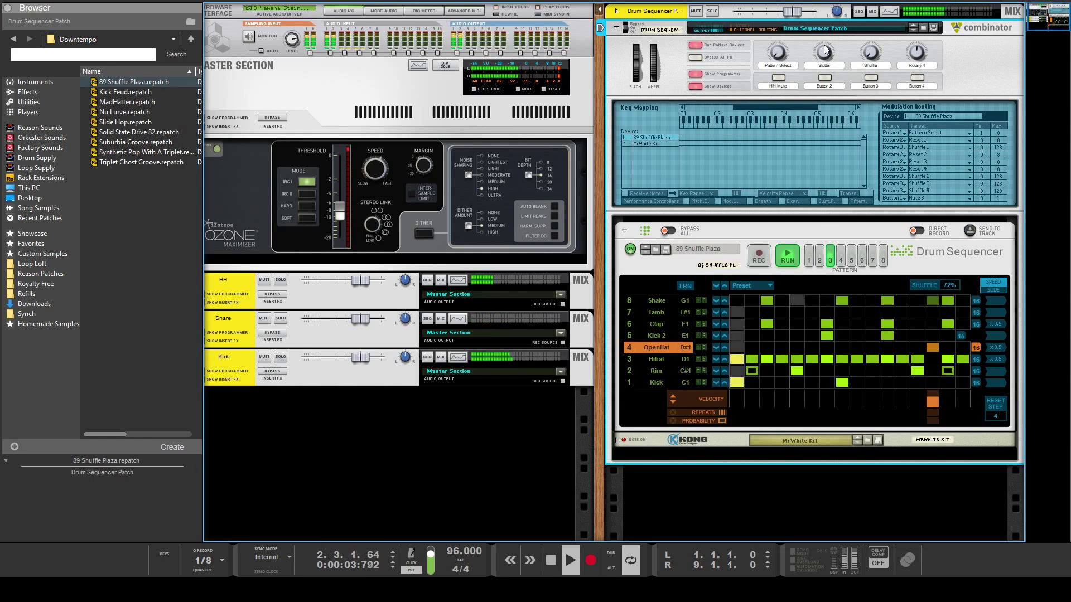
left_click_drag(824, 45, 822, 79)
key("space")
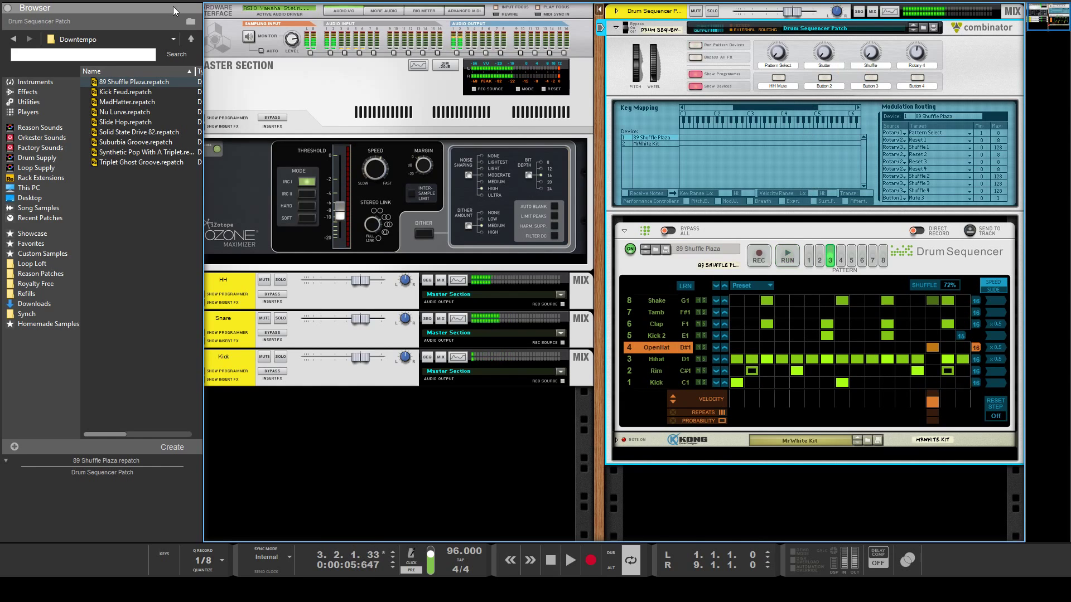
Step: Load Slide Hop.repatch into the Drum Sequencer and audition pattern 3 while sweeping the Stutter knob up and down
double_click(155, 122)
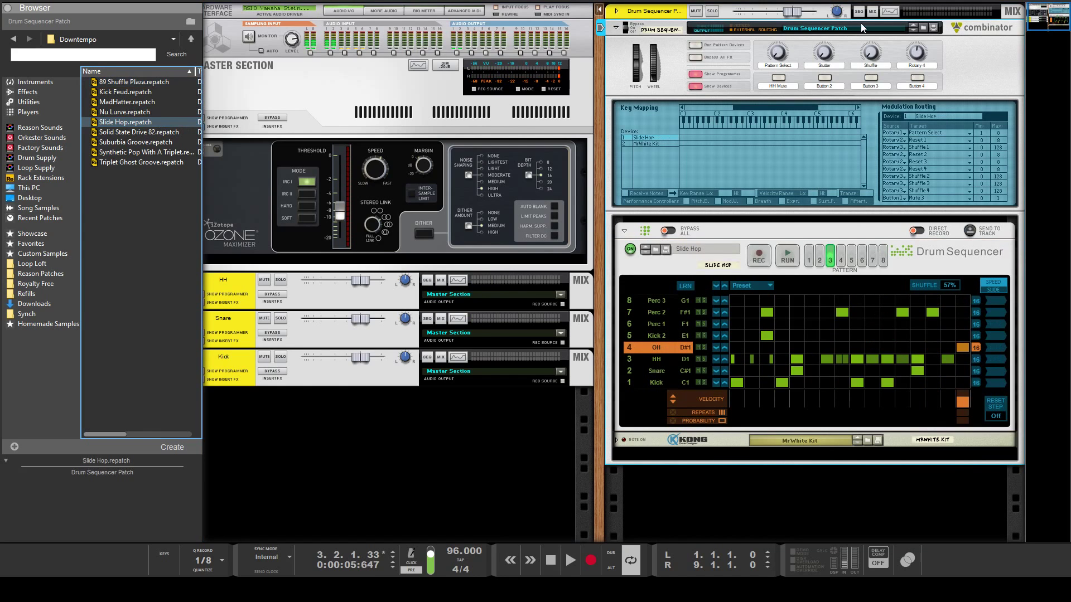
key("space")
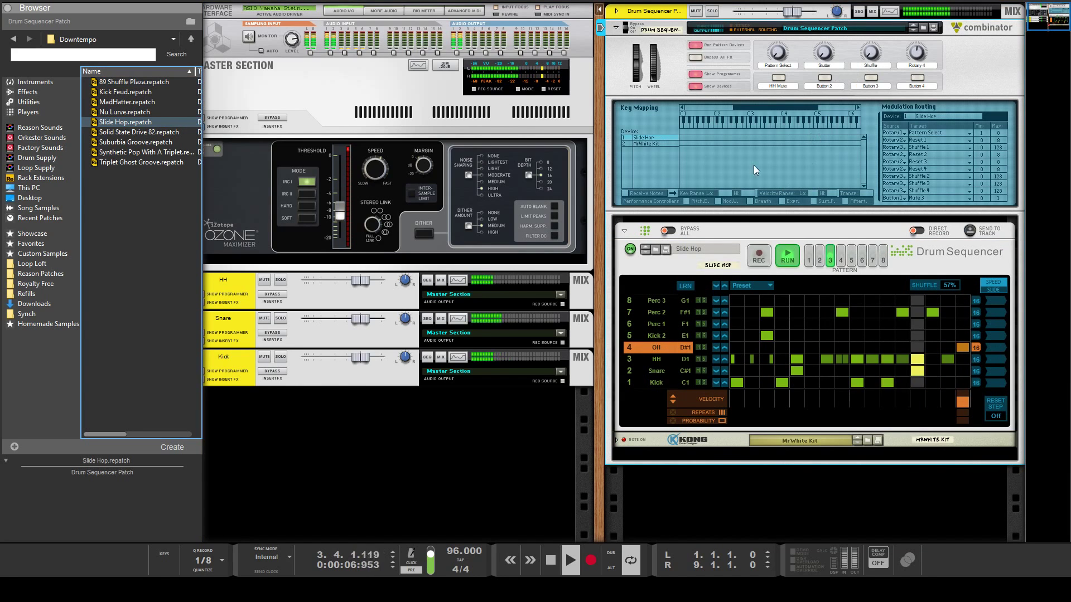
left_click_drag(825, 55, 814, 131)
left_click_drag(821, 52, 817, 15)
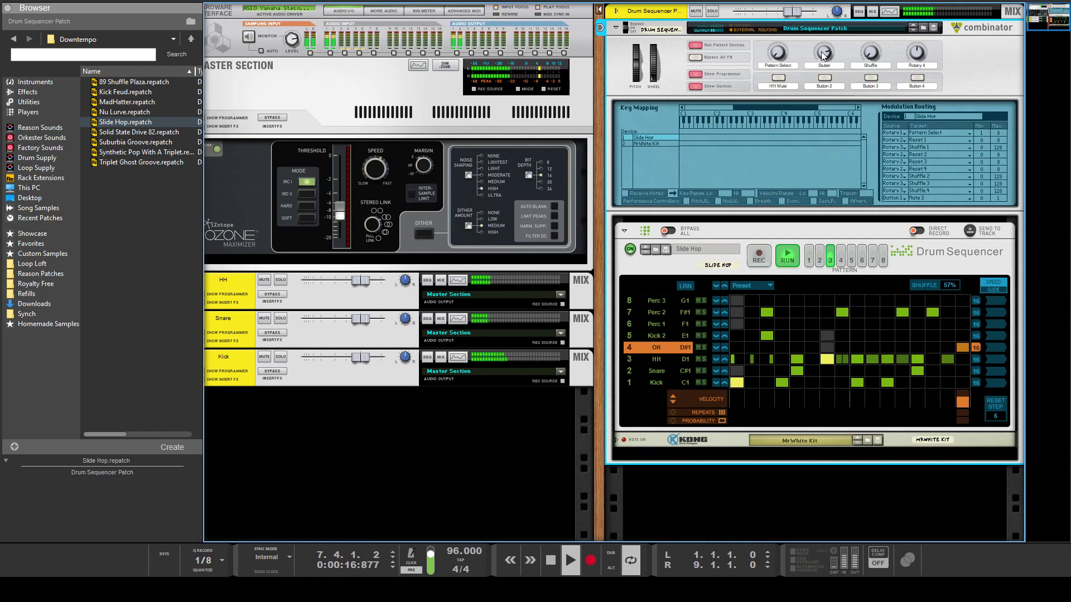
left_click_drag(815, 51, 848, 311)
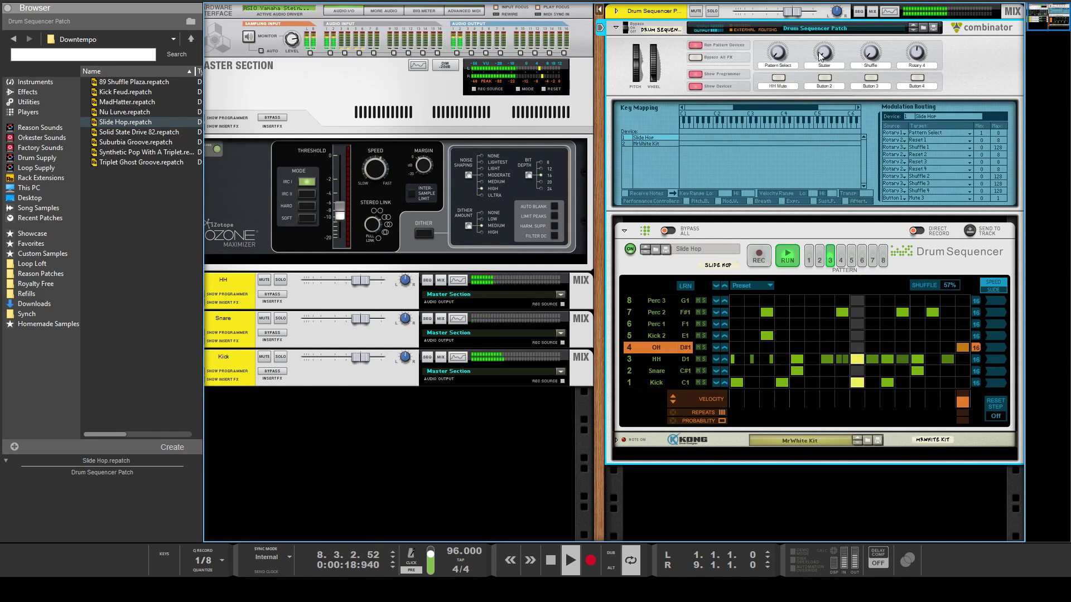
key("space")
Step: Switch the Drum Sequencer to pattern 1, audition it with repeated Stutter knob sweeps, and stop with the song position back at the start
left_click(810, 257)
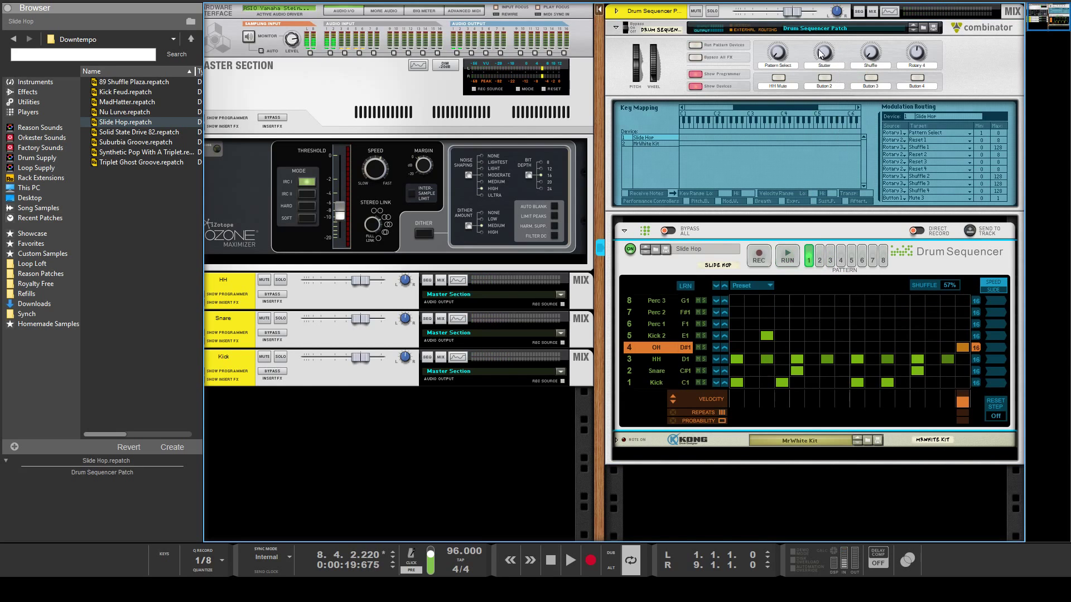
key("space")
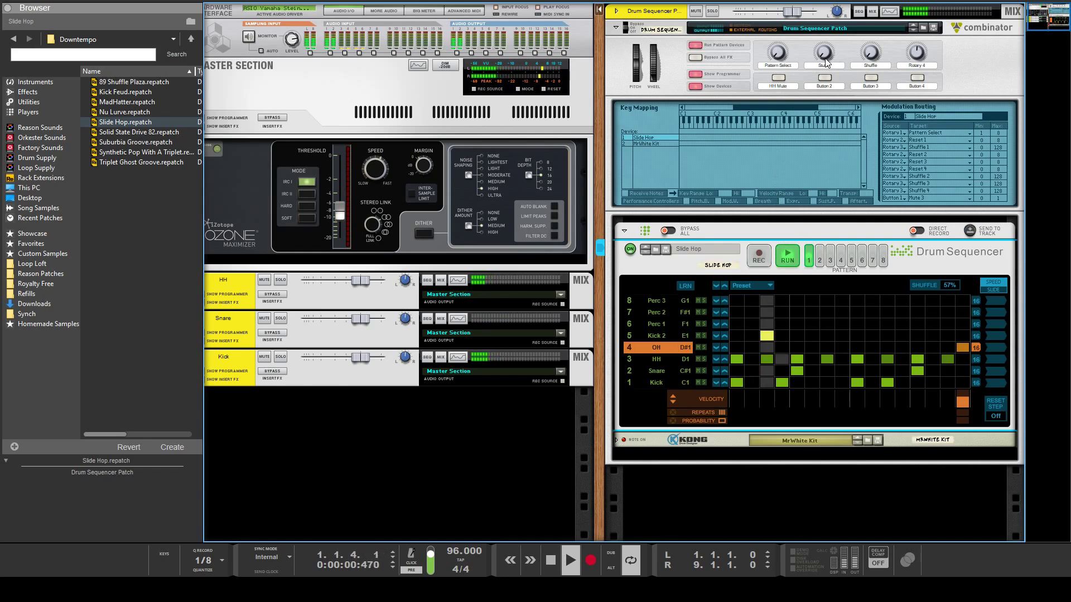
left_click_drag(826, 58, 787, 214)
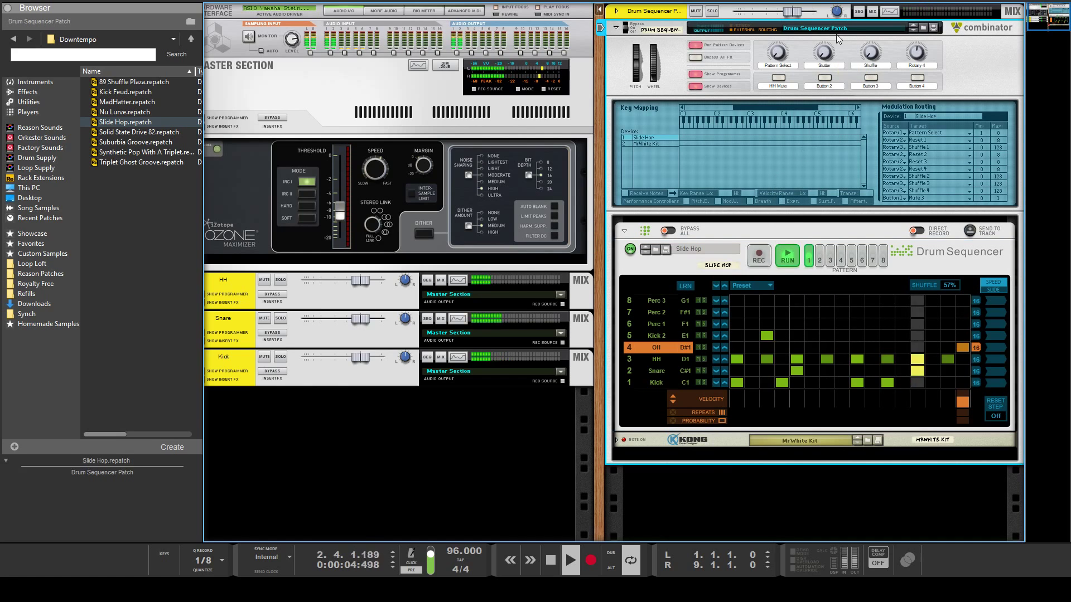
left_click_drag(823, 52, 787, 112)
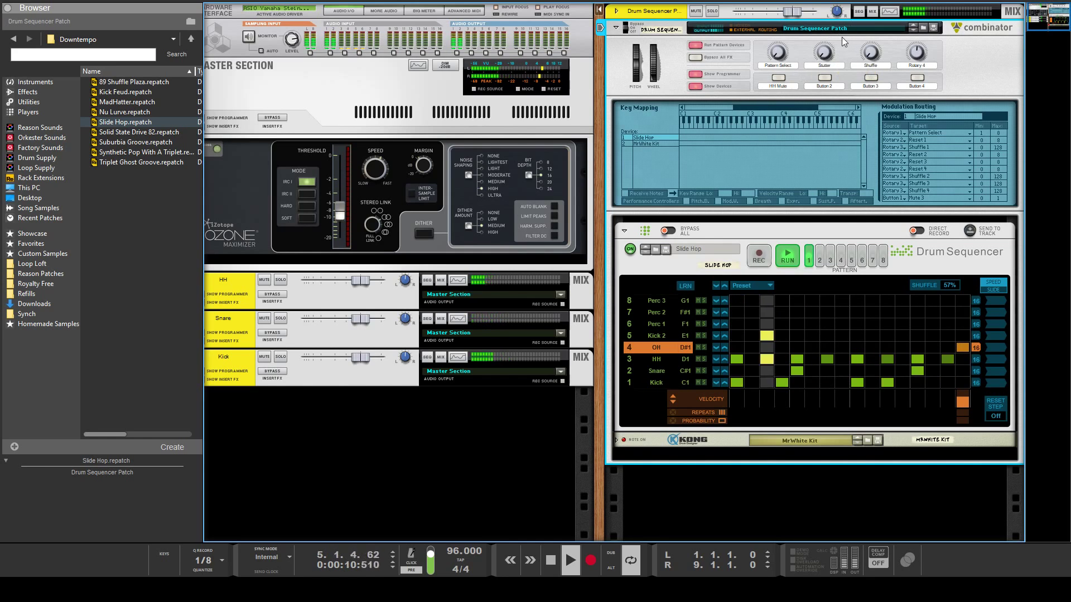
left_click_drag(825, 55, 780, 304)
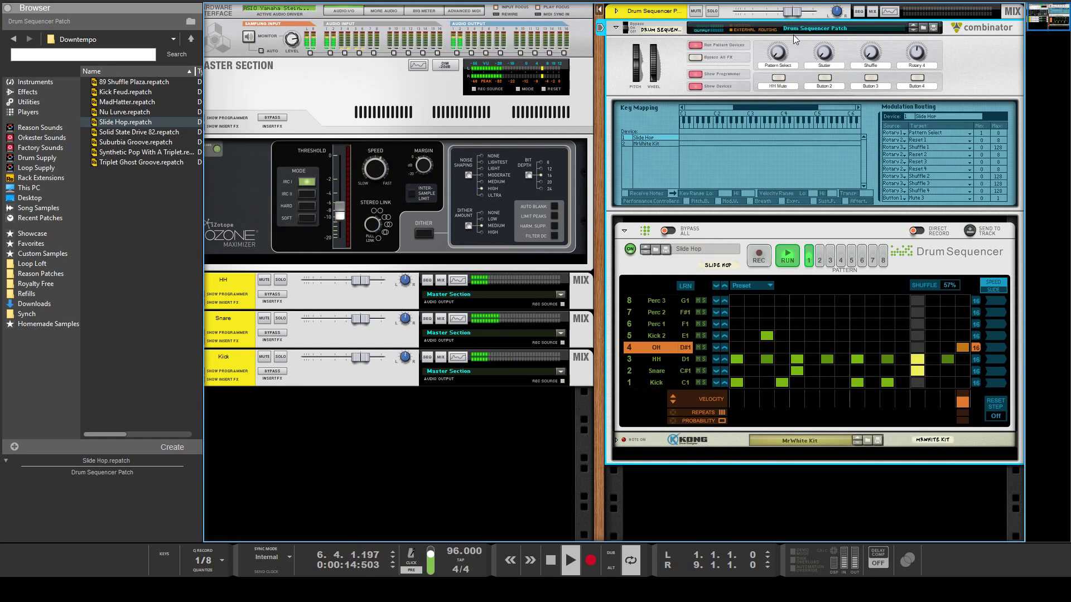
left_click_drag(821, 56, 819, 53)
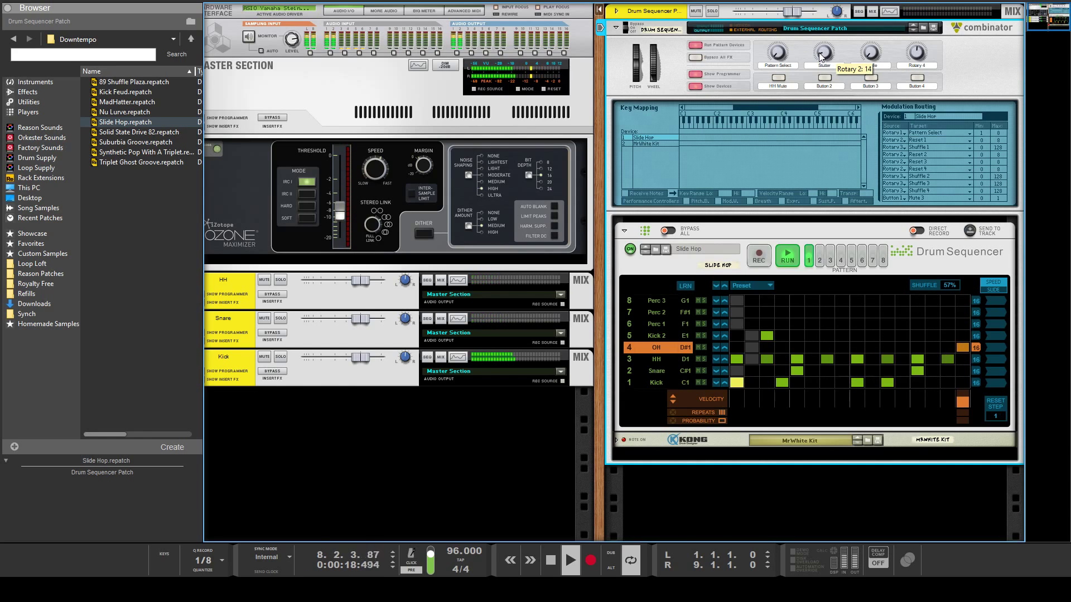
left_click(787, 252)
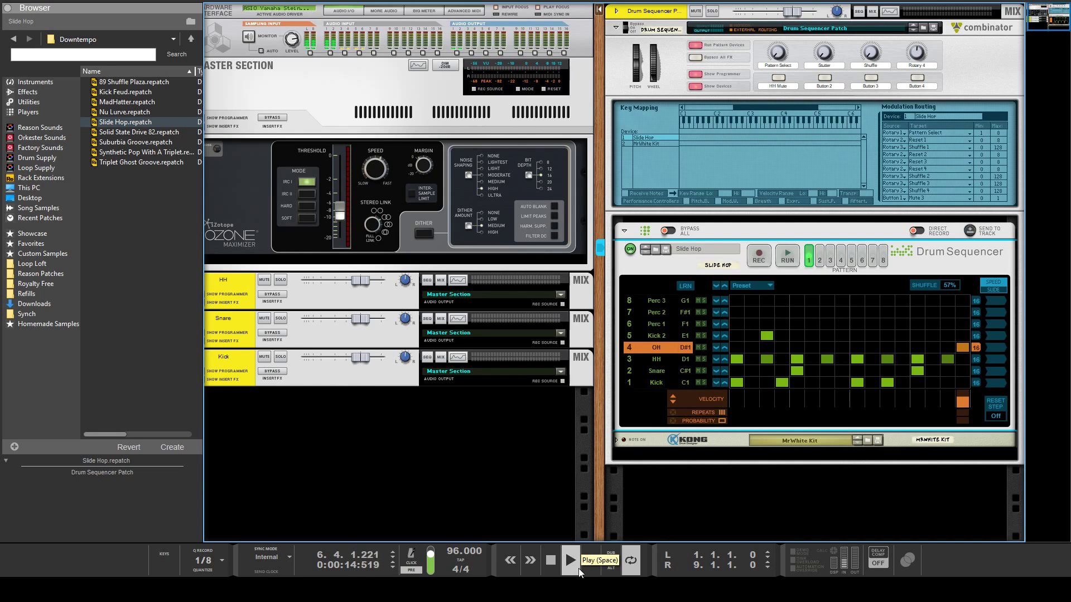
double_click(546, 561)
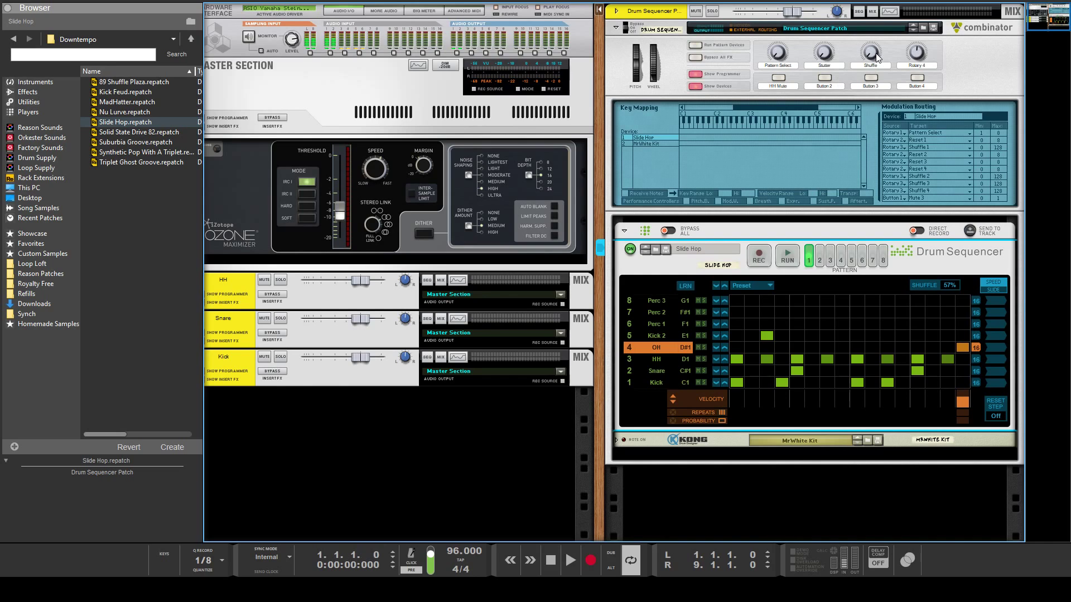
Step: Turn the Shuffle knob down to 0 and play pattern 1 to hear it without shuffle
left_click_drag(876, 55, 866, 193)
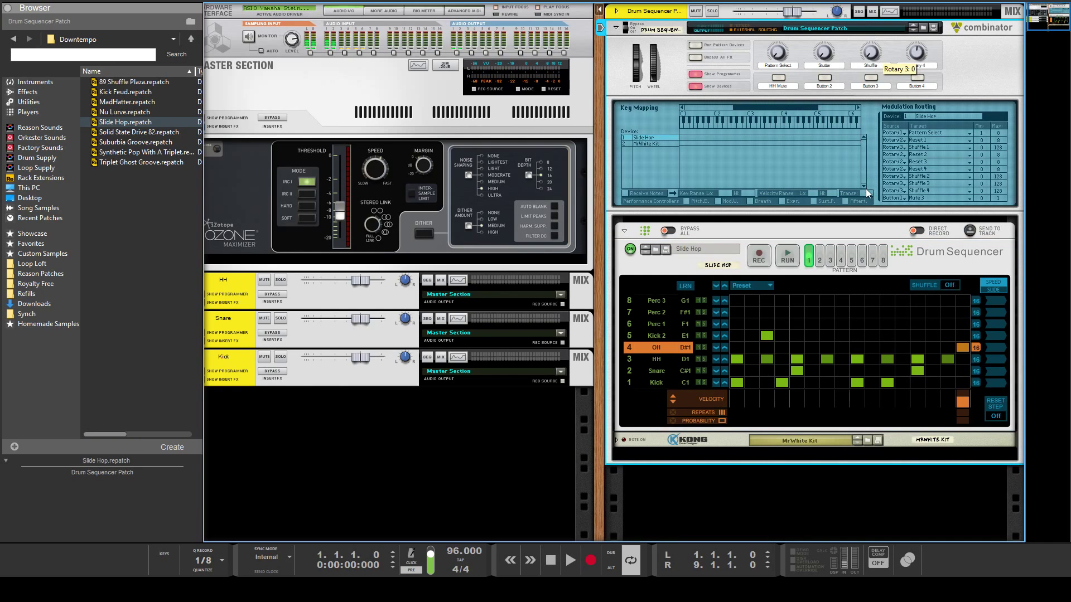
key("space")
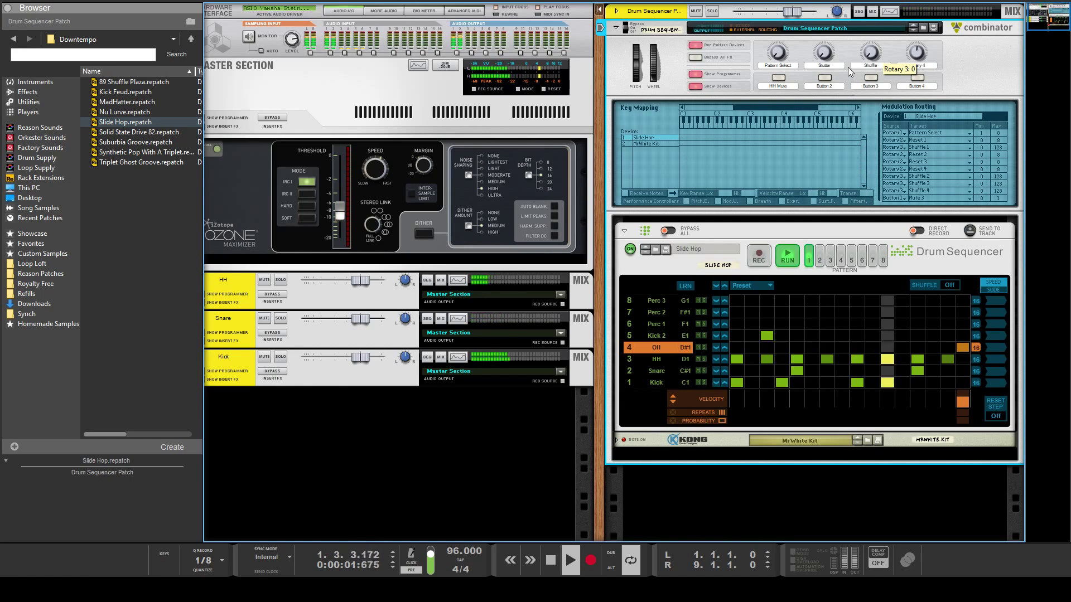
left_click_drag(848, 66, 766, 105)
key("space")
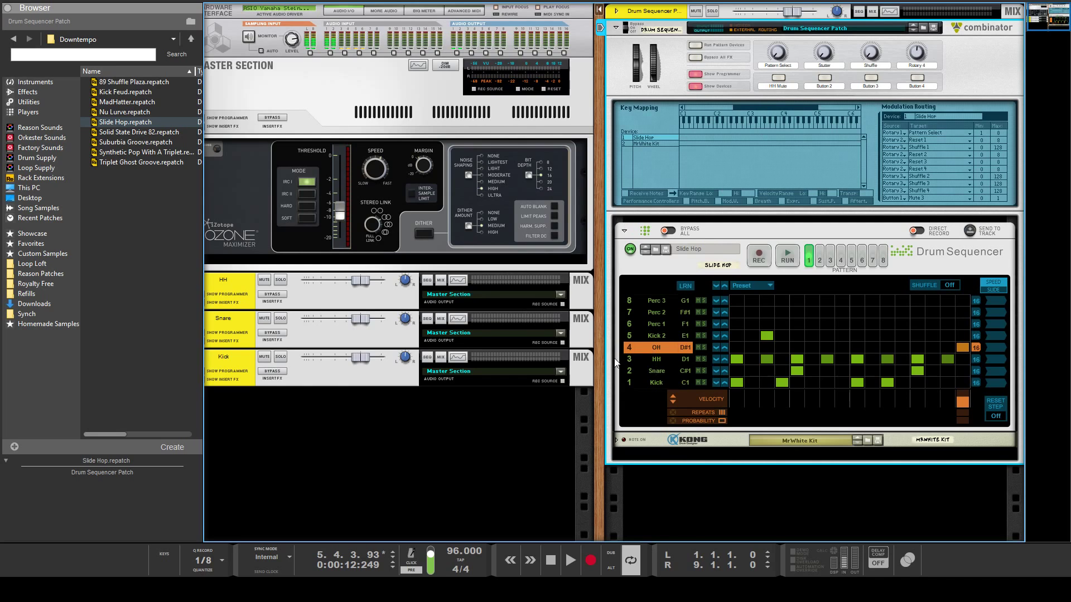
Step: Toggle HH Mute on and off during playback, and stop with the song position back at the start
key("space")
left_click(778, 78)
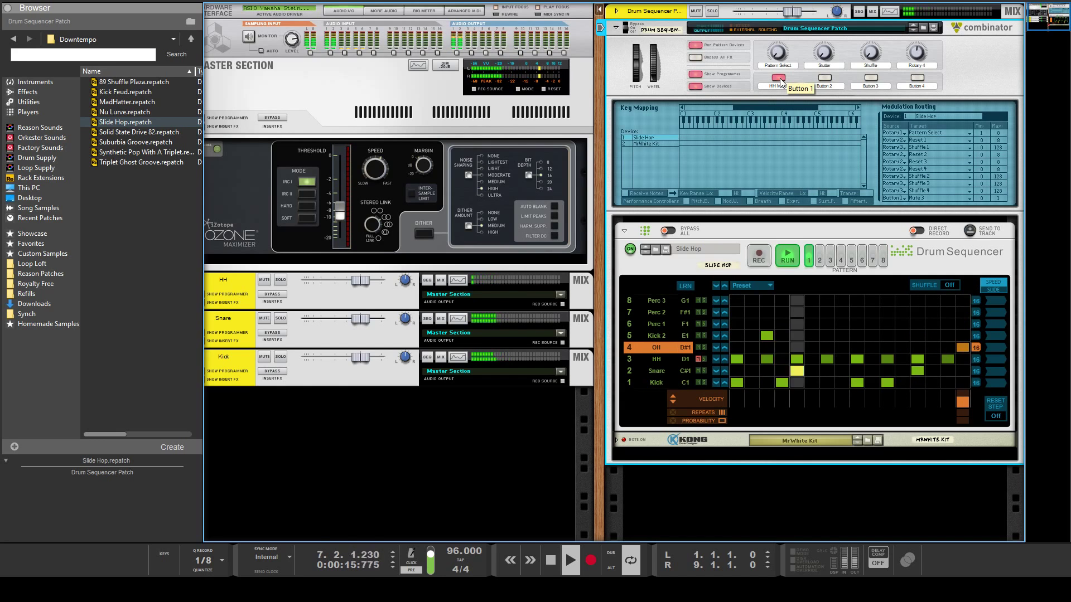
left_click(778, 78)
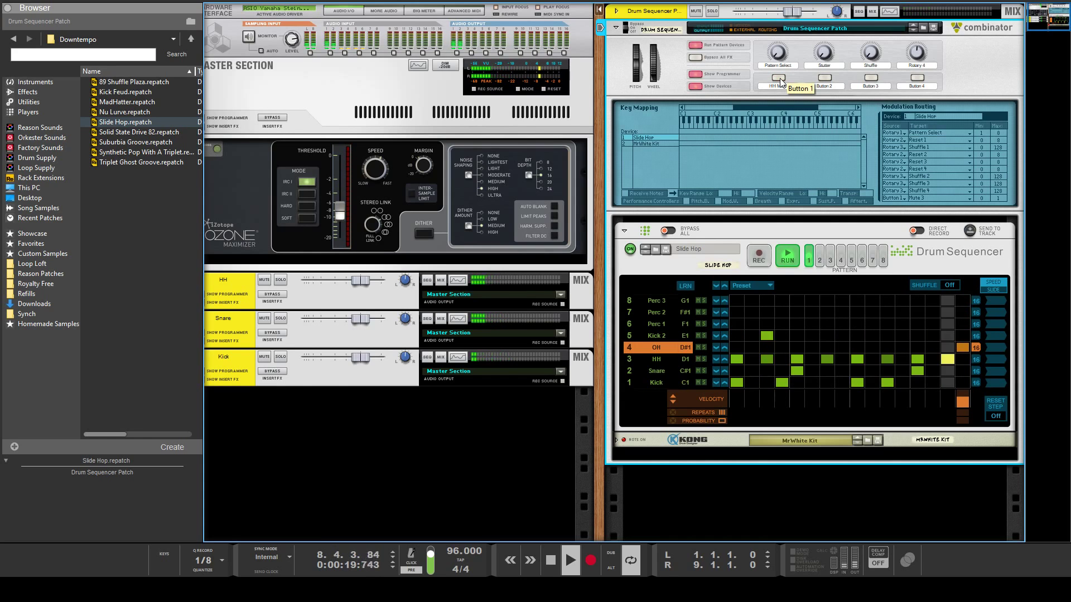
left_click(550, 560)
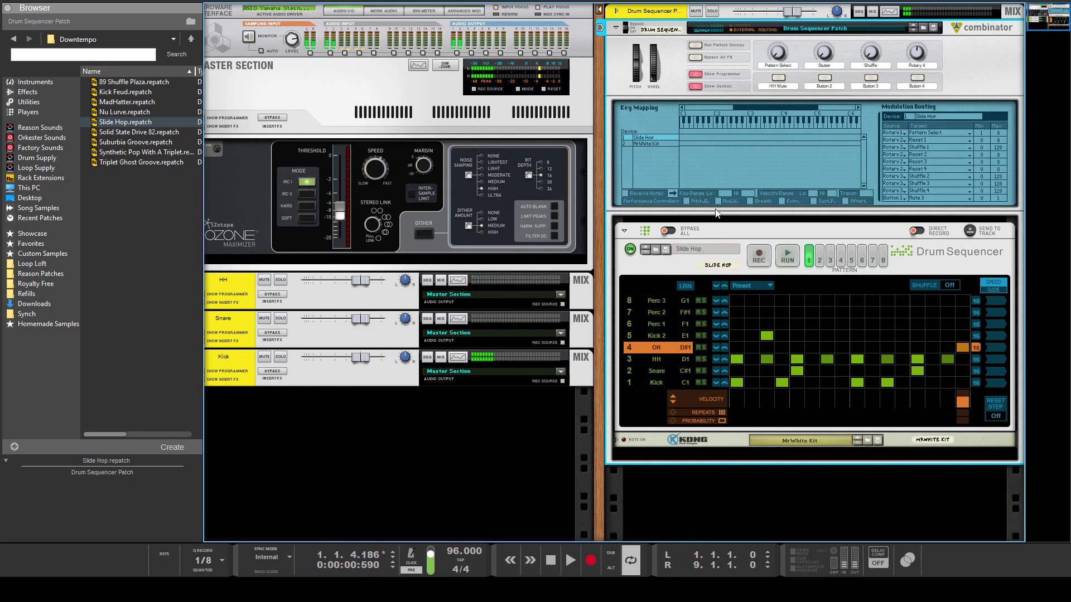
left_click(548, 555)
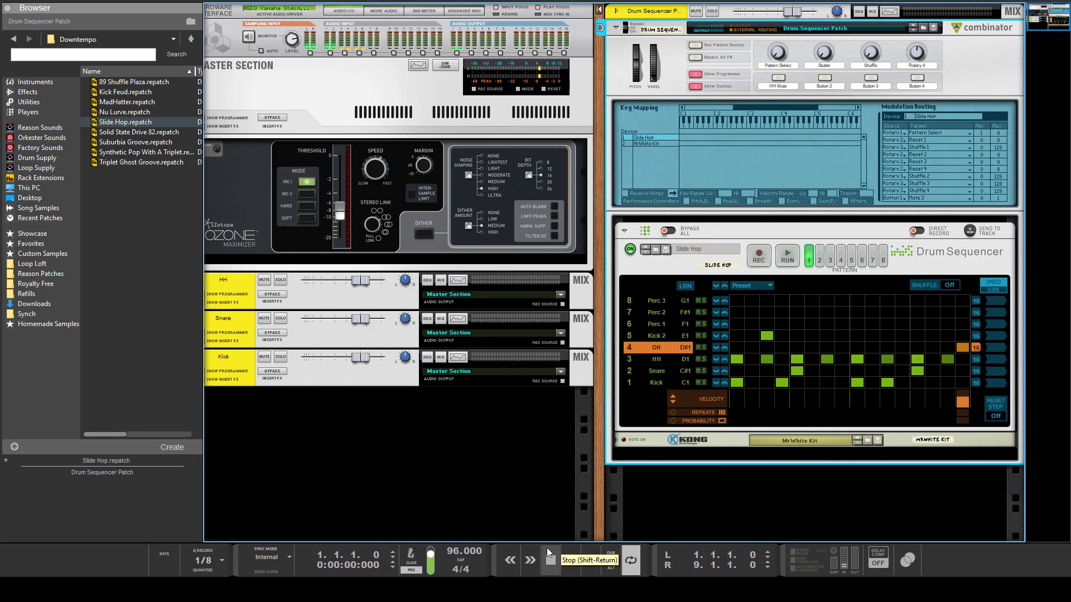